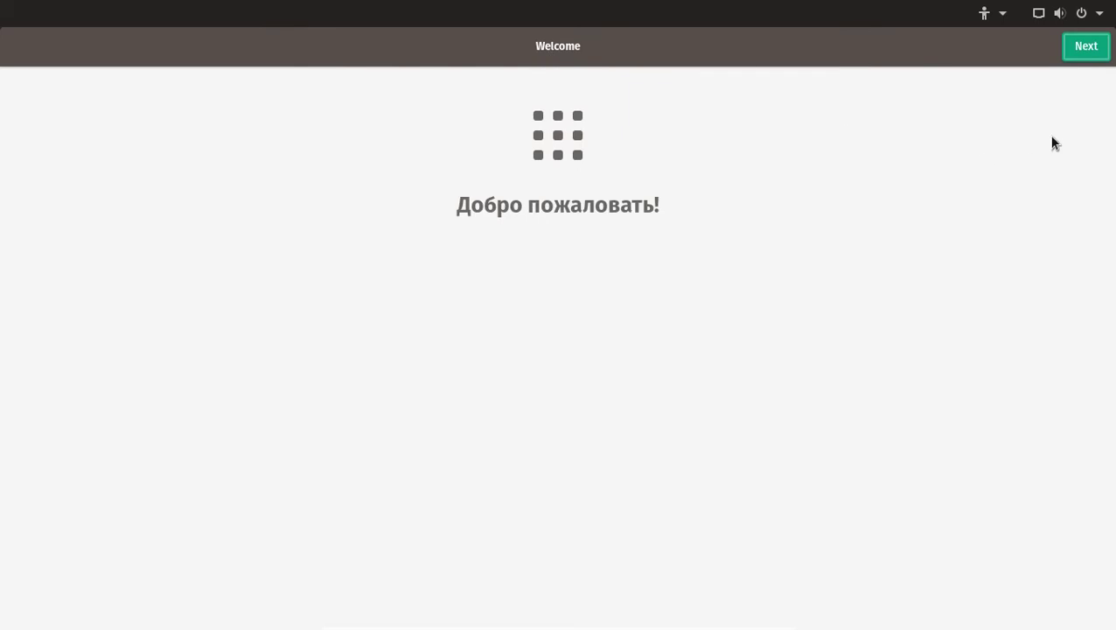
Accept English (US) typing, location services off and the New York time zone, and skip online accounts.
{"action": "left_click", "coordinate": [1086, 47]}
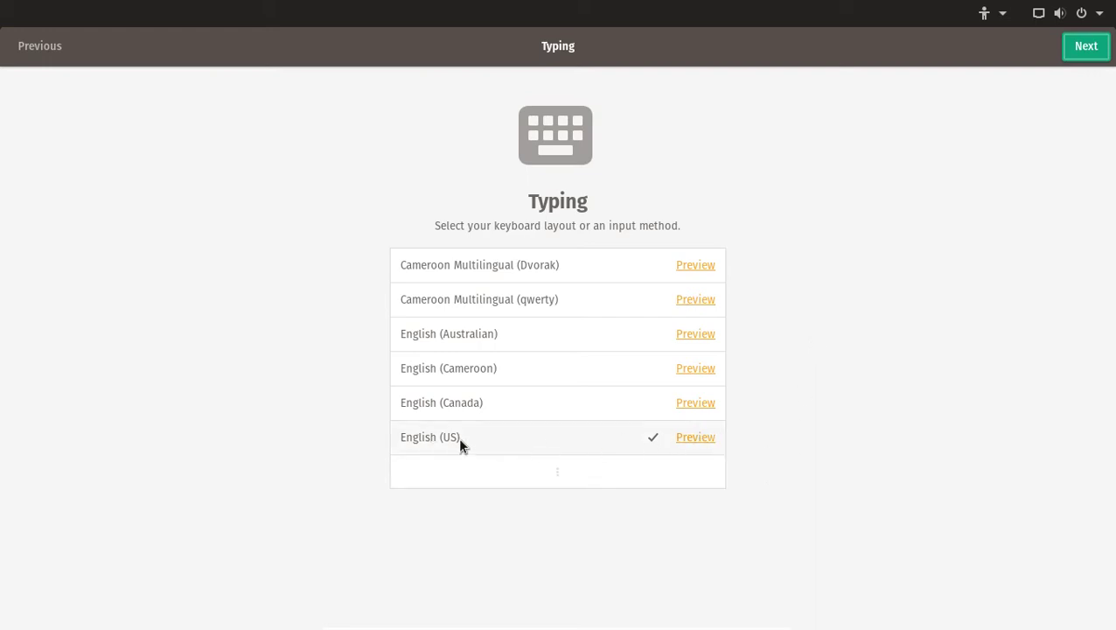
{"action": "left_click", "coordinate": [1085, 48]}
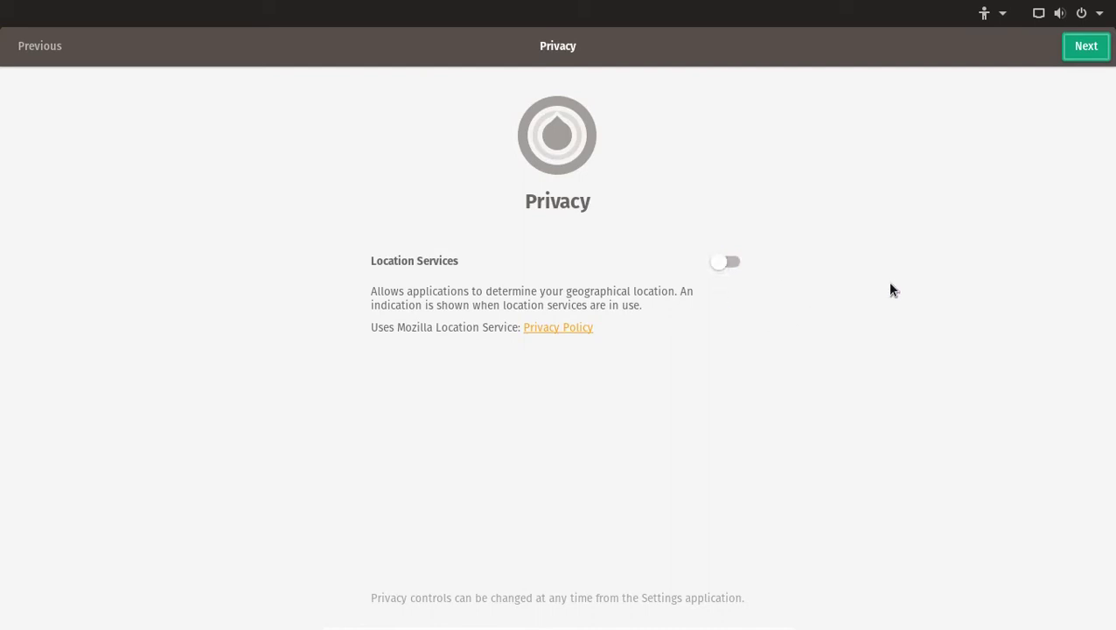
{"action": "left_click", "coordinate": [1076, 54]}
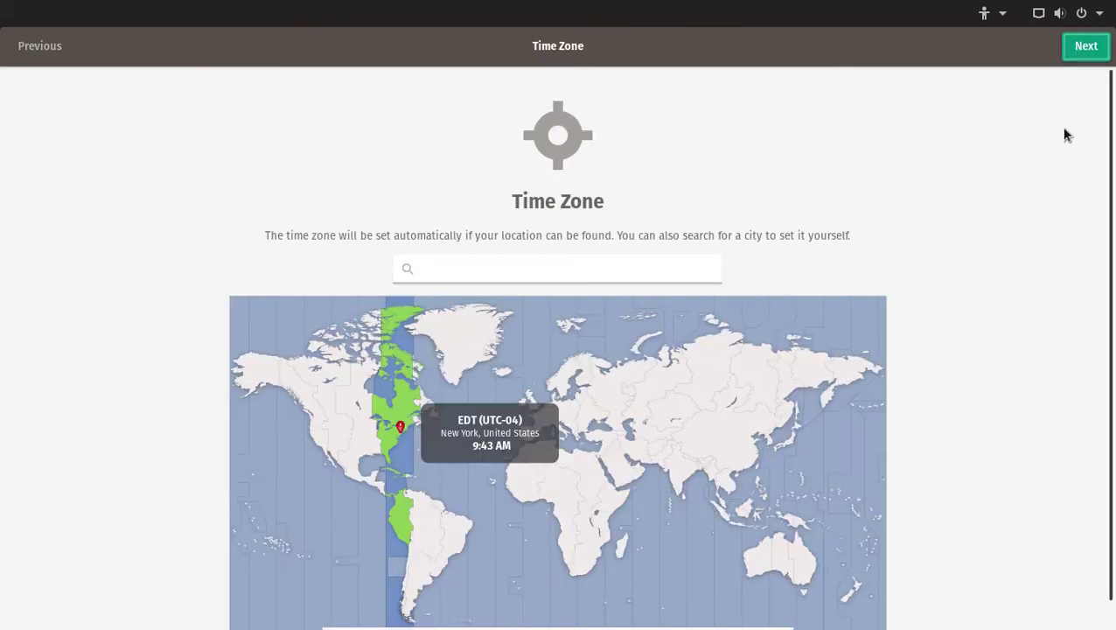
{"action": "left_click", "coordinate": [1087, 53]}
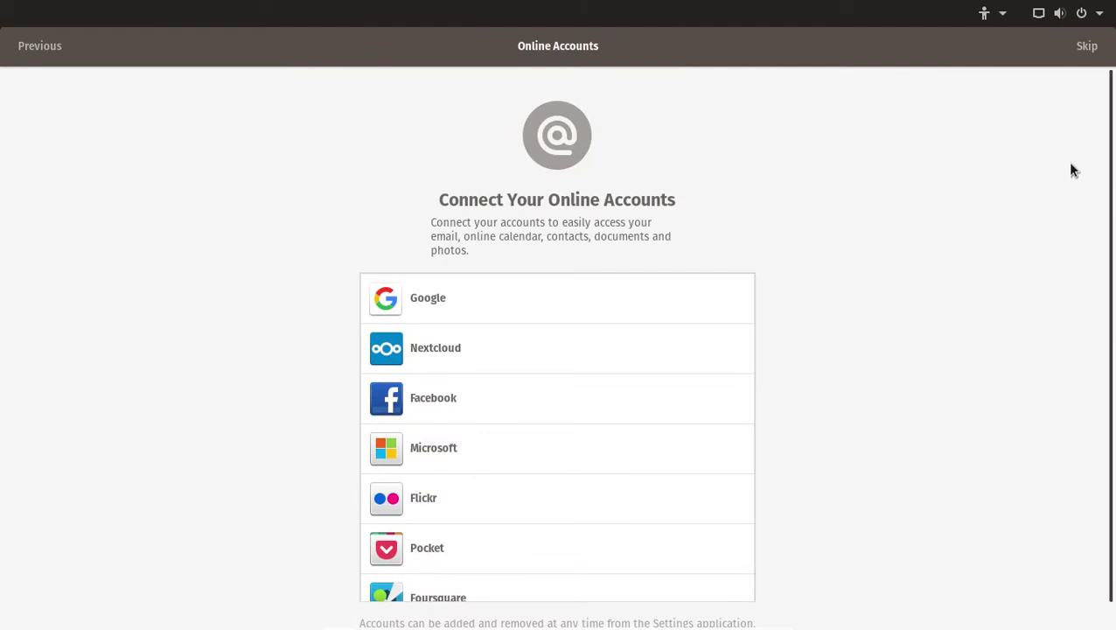
{"action": "left_click", "coordinate": [1087, 47]}
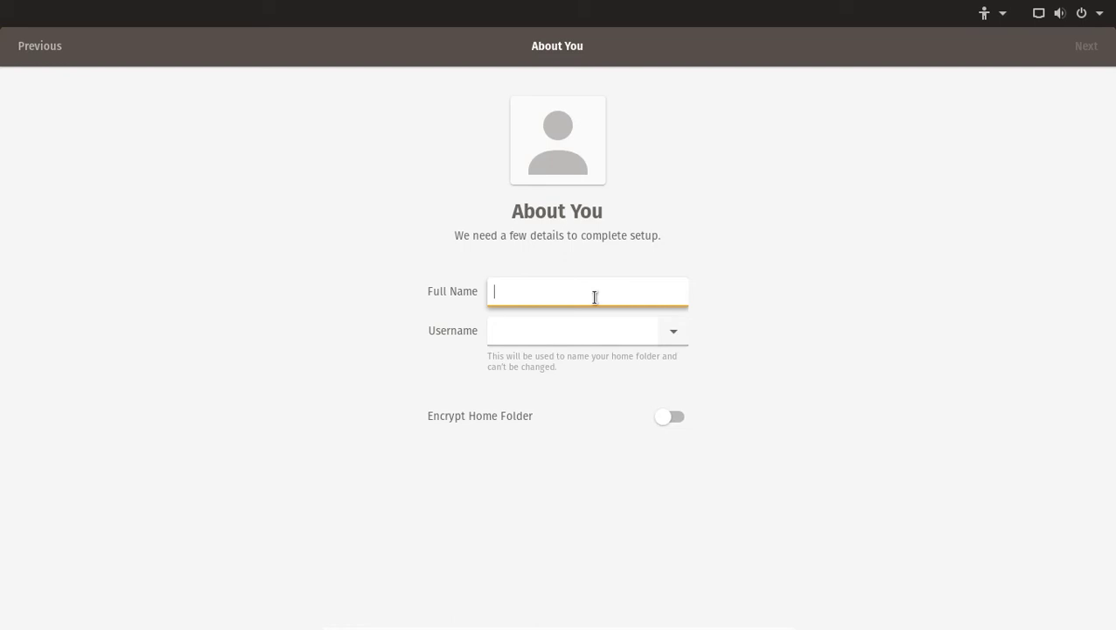
Enter the full name, then set and confirm the account password to finish setup.
{"action": "type", "text": "tos"}
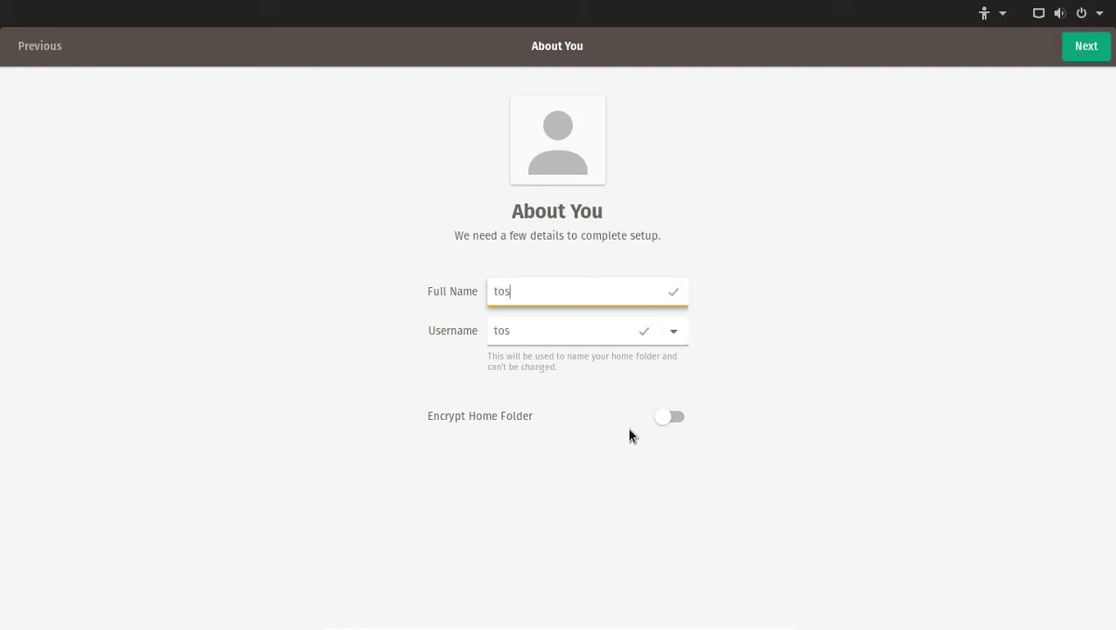
{"action": "left_click", "coordinate": [1086, 48]}
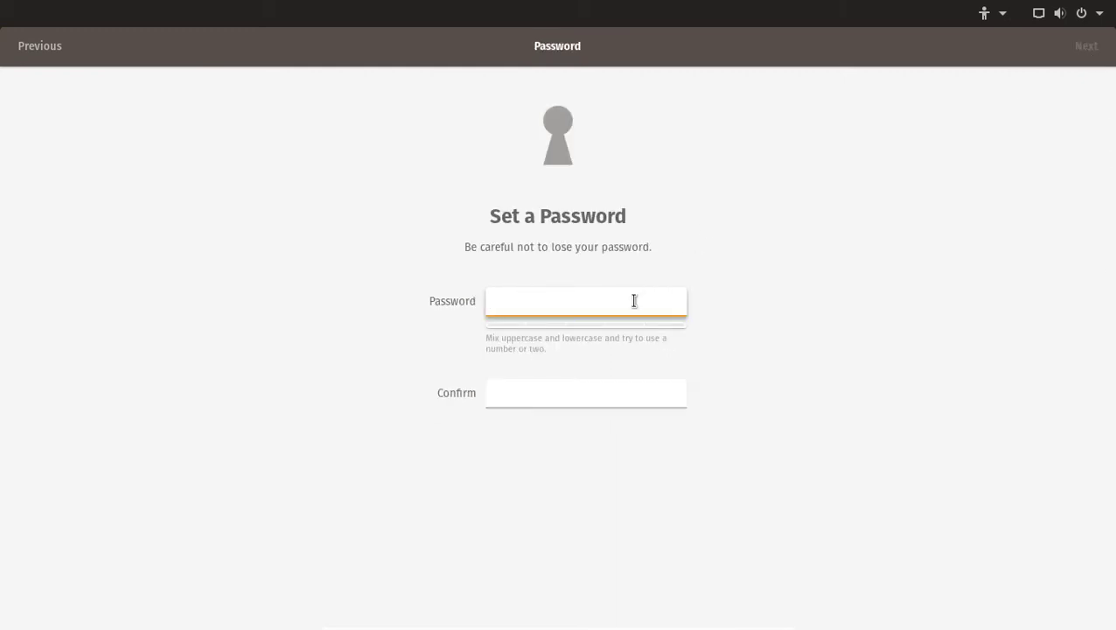
{"action": "type", "text": "abc"}
{"action": "left_click", "coordinate": [618, 394]}
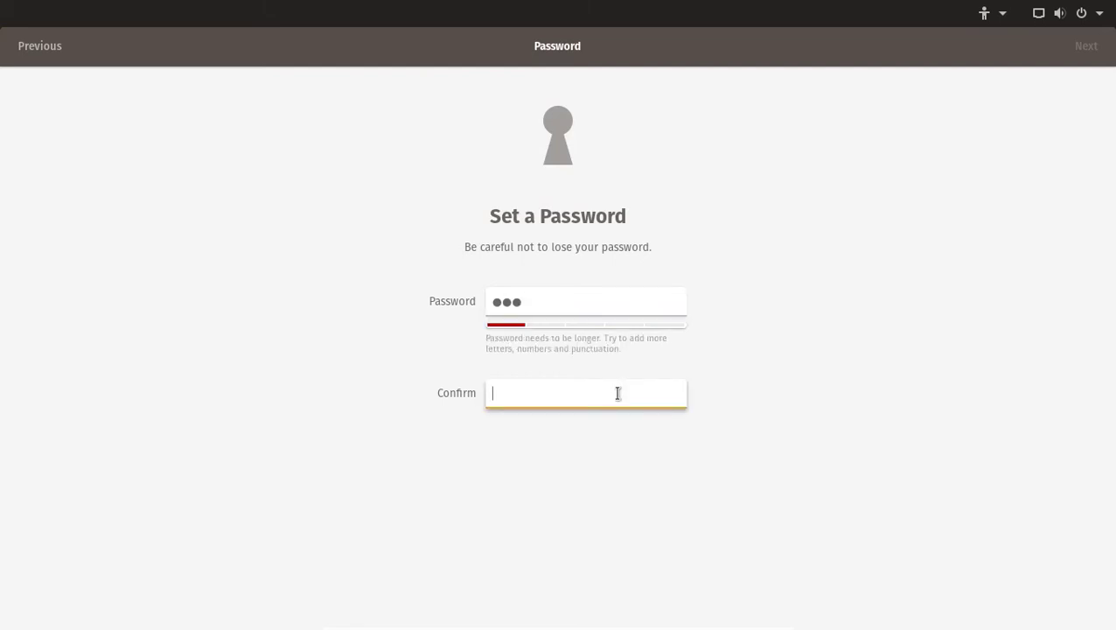
{"action": "type", "text": "abc"}
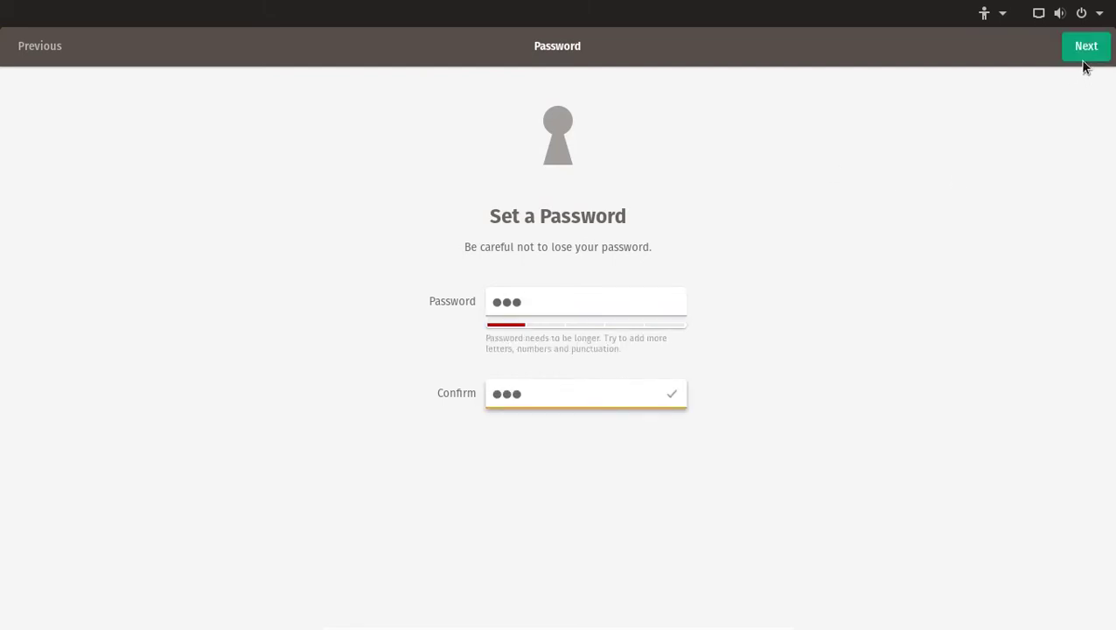
{"action": "left_click", "coordinate": [1081, 58]}
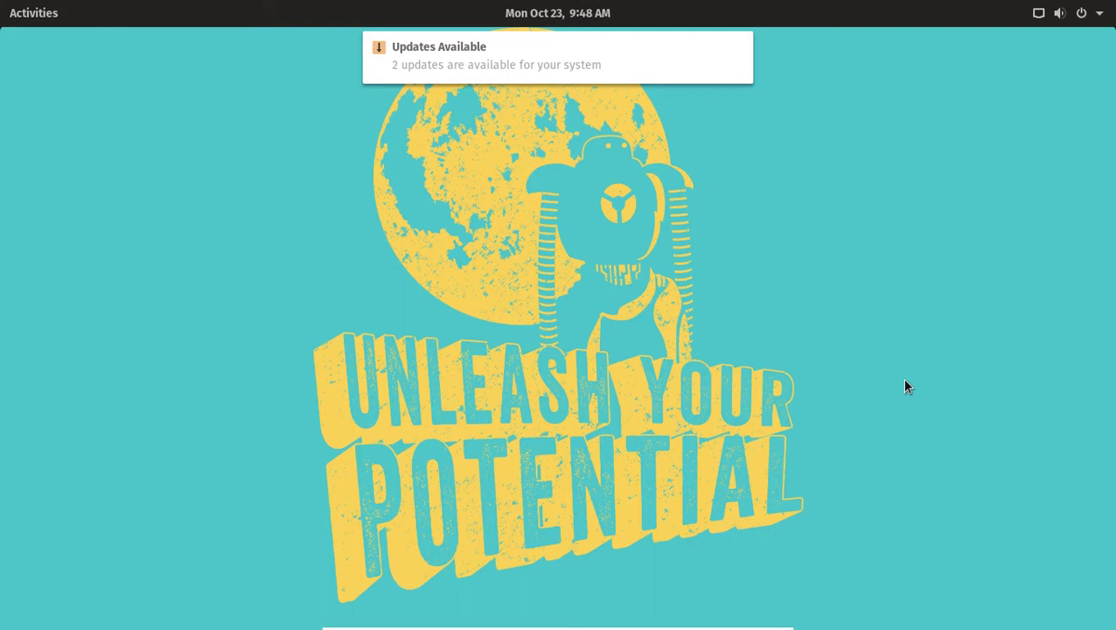
Wait for the desktop to load and let the Updates Available notification clear.
{"action": "mouse_move", "coordinate": [600, 65]}
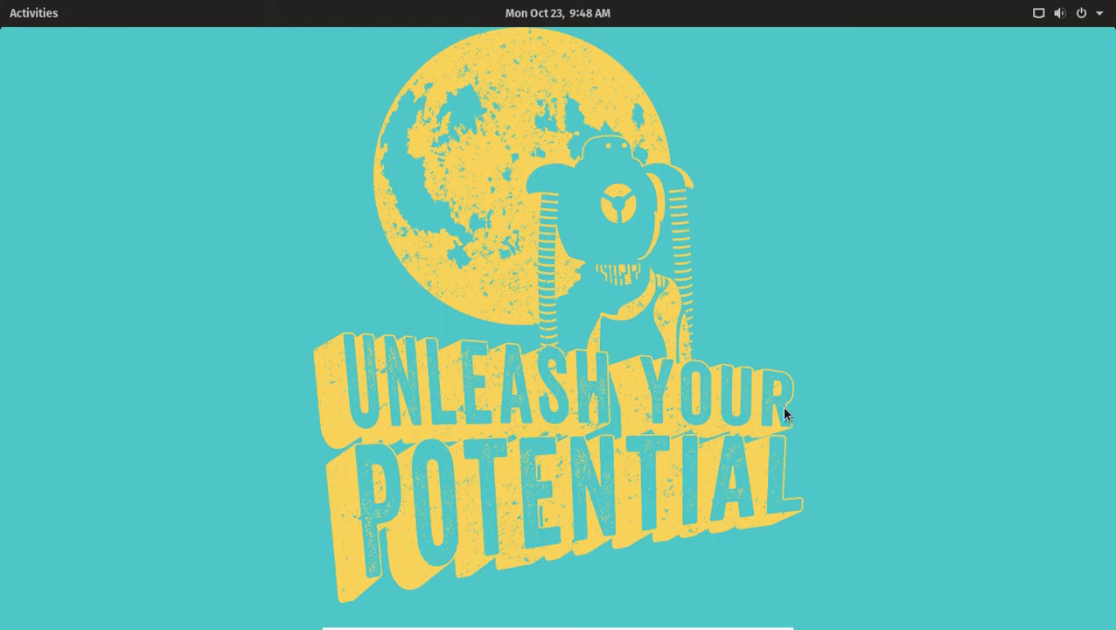
Apply the starry desert dunes wallpaper as the desktop background through Change Background.
{"action": "right_click", "coordinate": [473, 166]}
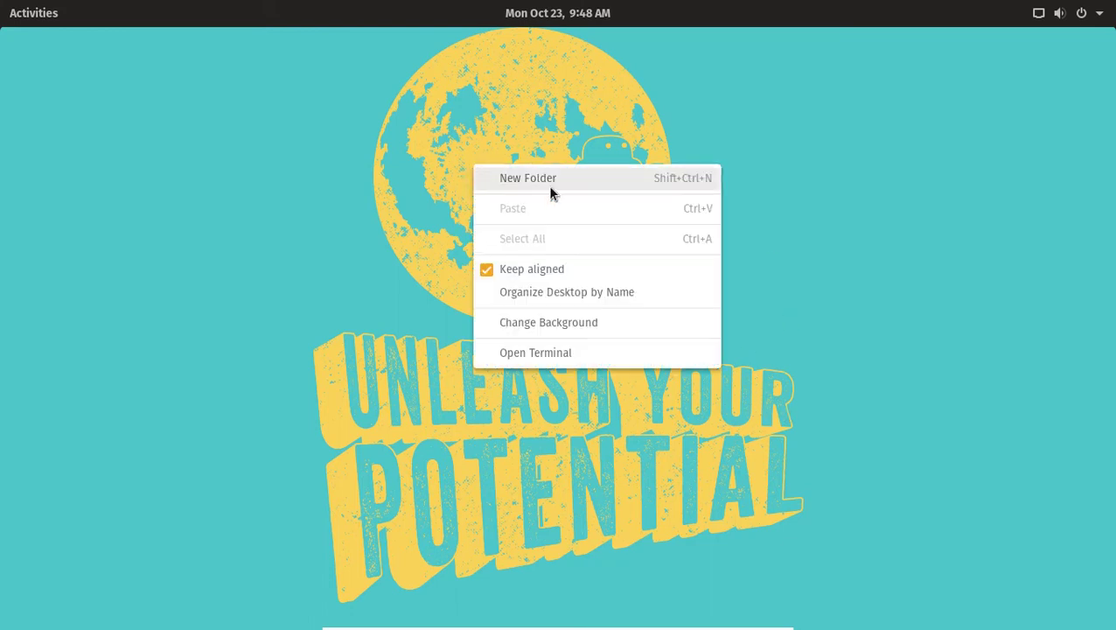
{"action": "left_click", "coordinate": [578, 324]}
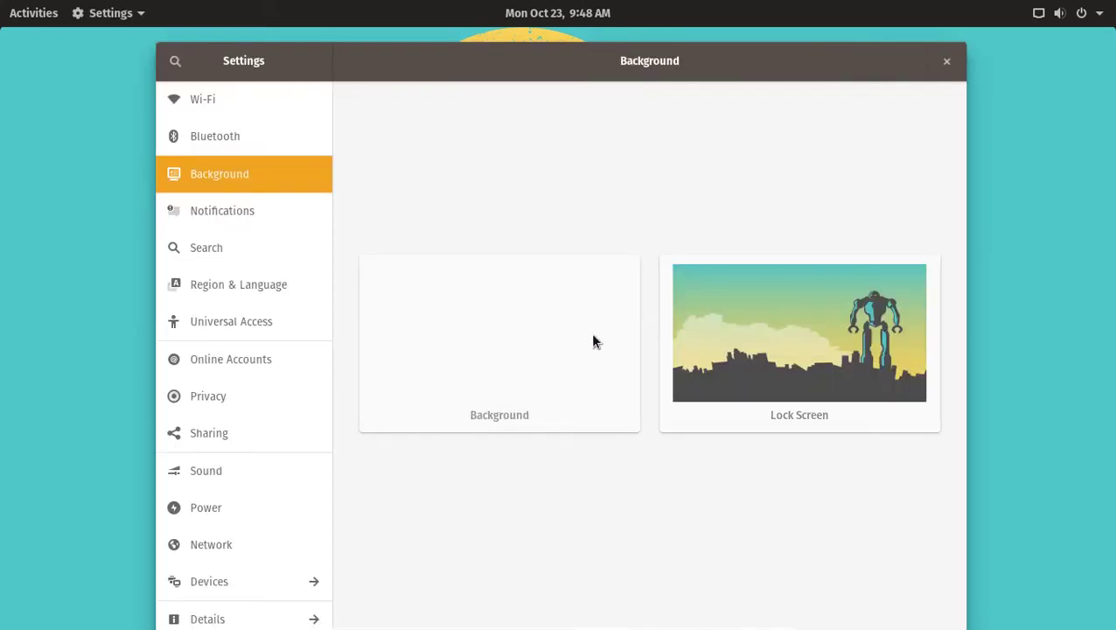
{"action": "left_click", "coordinate": [588, 344]}
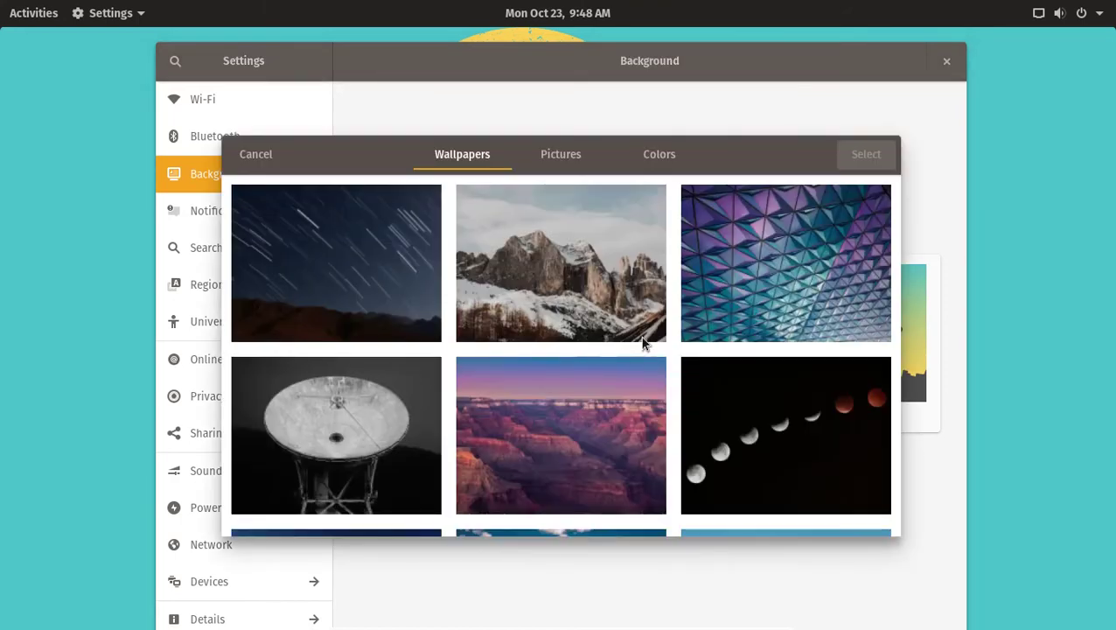
{"action": "scroll", "coordinate": [672, 380], "scroll_direction": "down", "scroll_amount": 4}
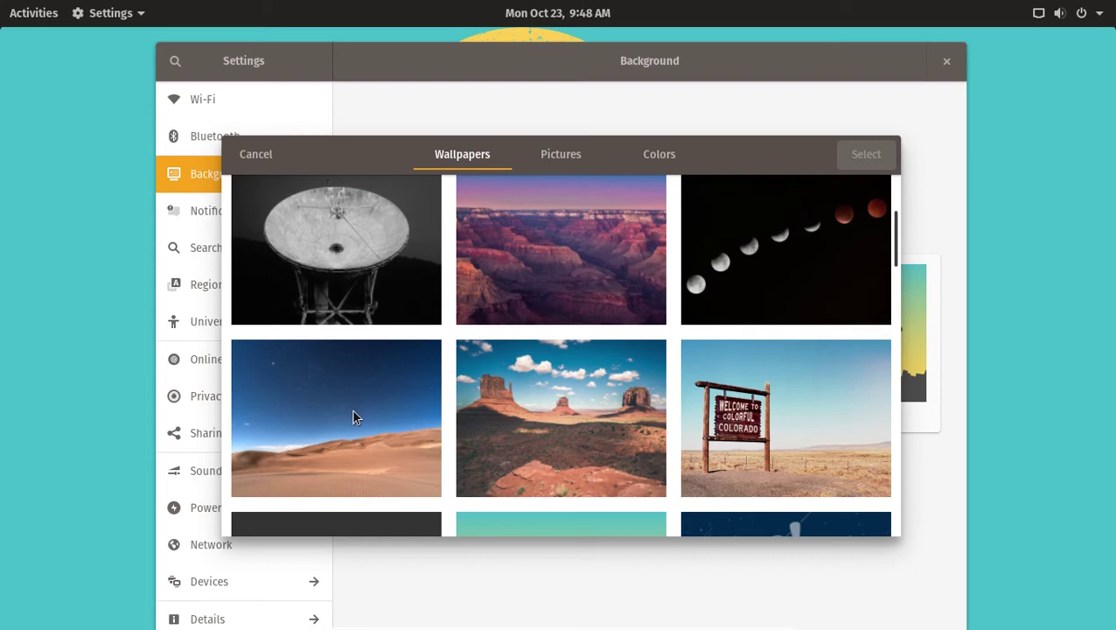
{"action": "left_click", "coordinate": [352, 408]}
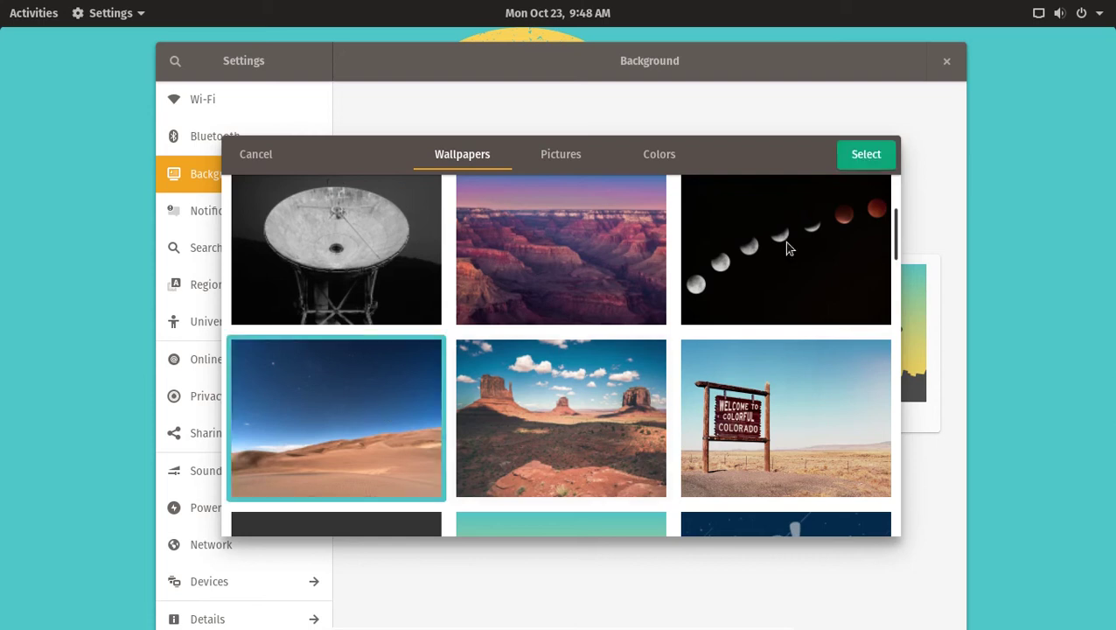
{"action": "left_click", "coordinate": [854, 157]}
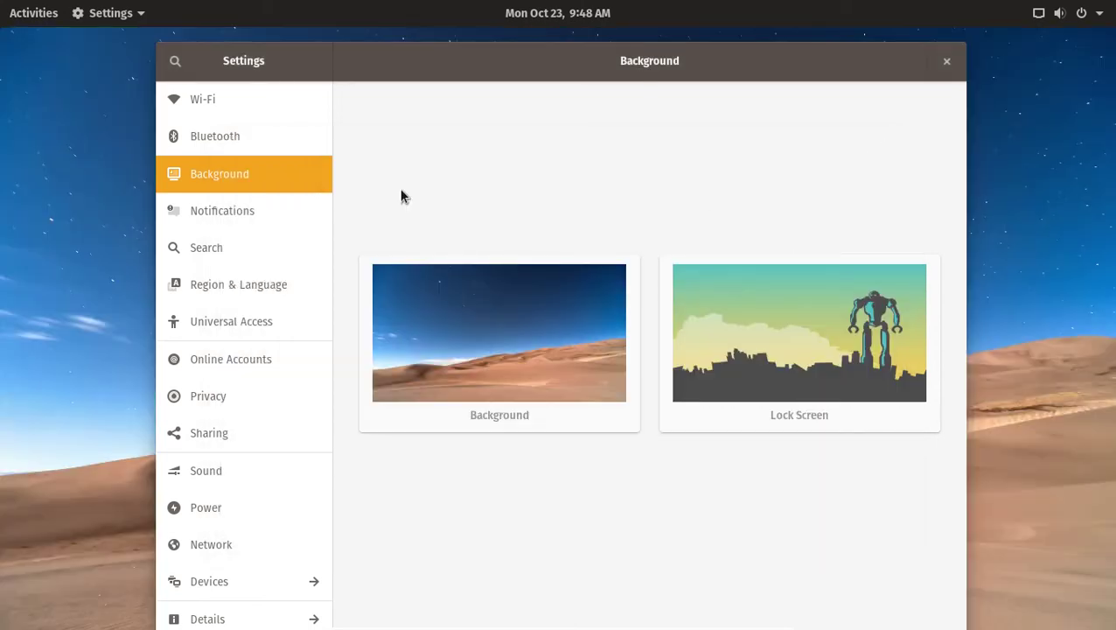
View the Pop!_OS 17.10 About details in Settings, then close Settings.
{"action": "left_click_drag", "start_coordinate": [549, 59], "coordinate": [550, 40]}
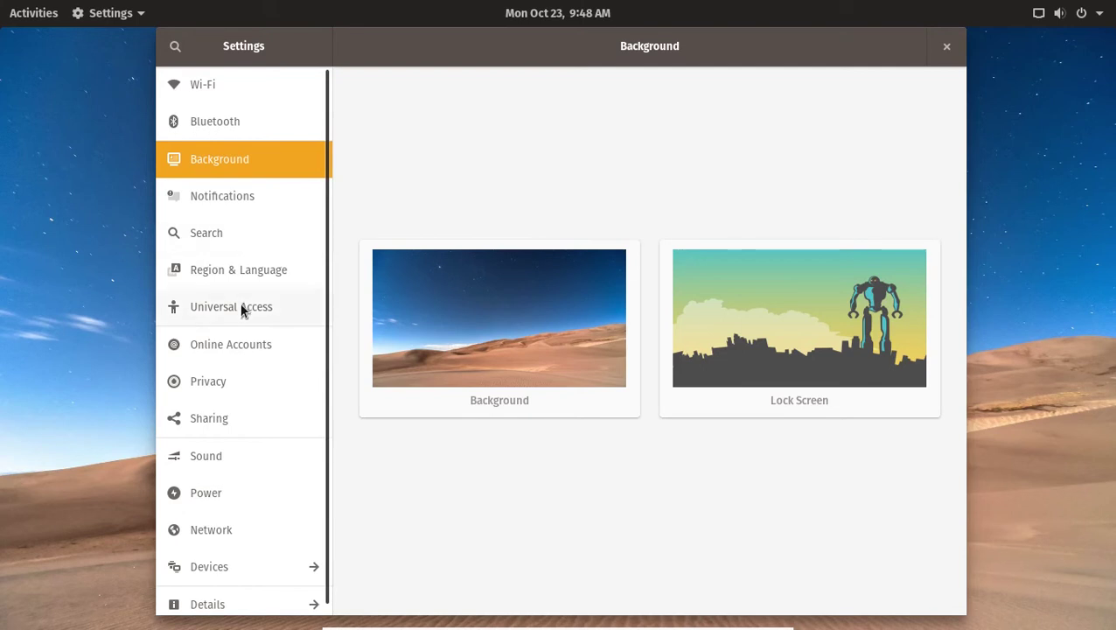
{"action": "scroll", "coordinate": [242, 309], "scroll_direction": "down", "scroll_amount": 1}
{"action": "left_click", "coordinate": [233, 600]}
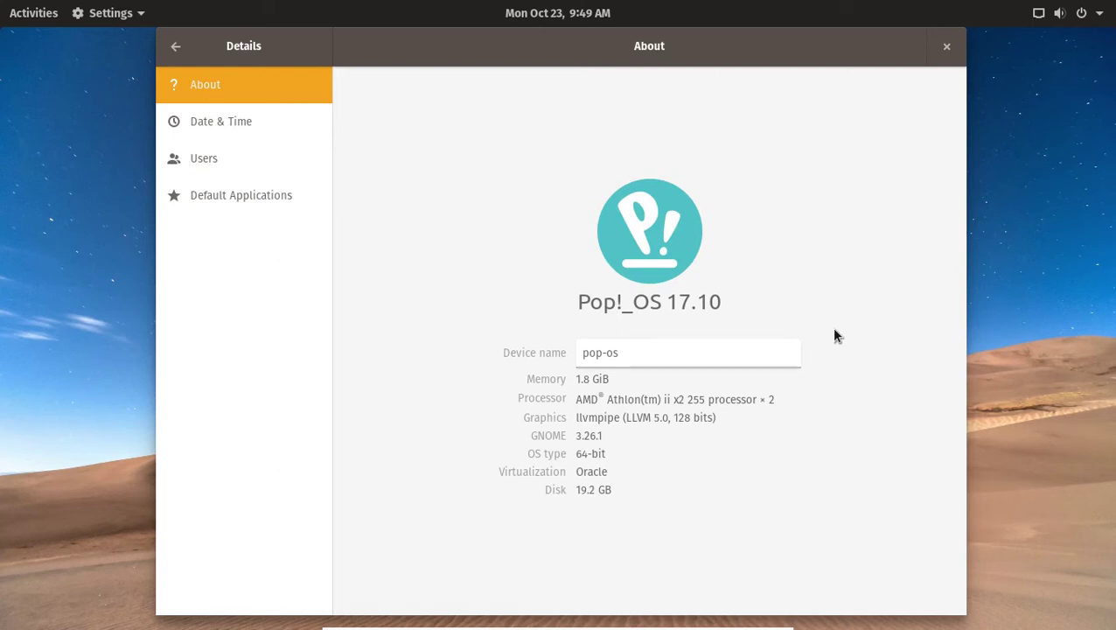
{"action": "left_click", "coordinate": [946, 47]}
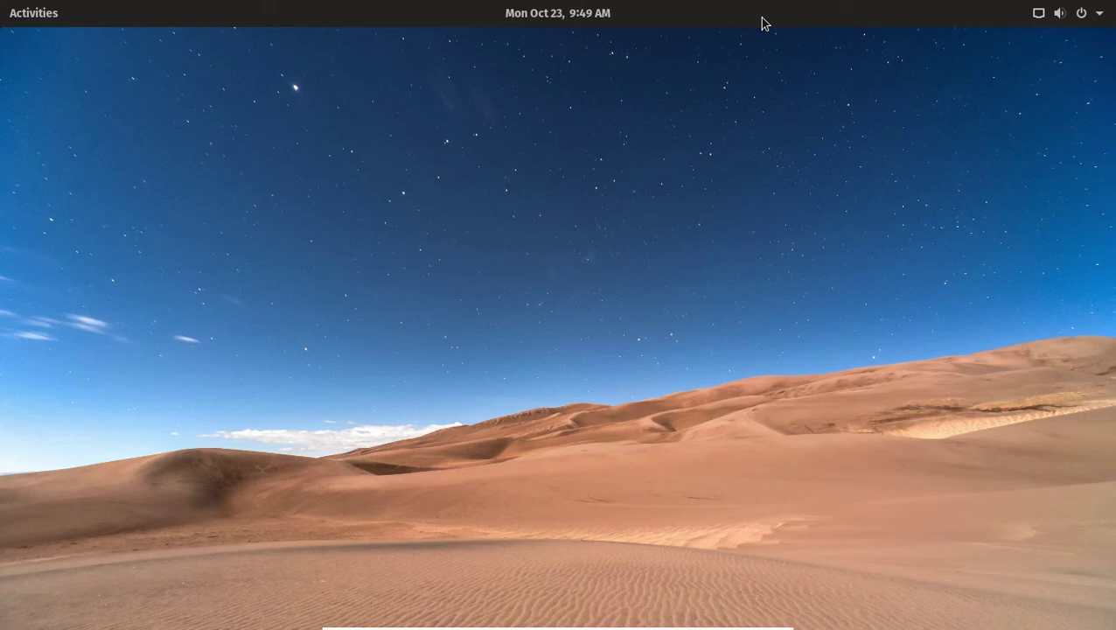
Check the system status menu, then open the calendar and notifications panel.
{"action": "left_click", "coordinate": [1092, 17]}
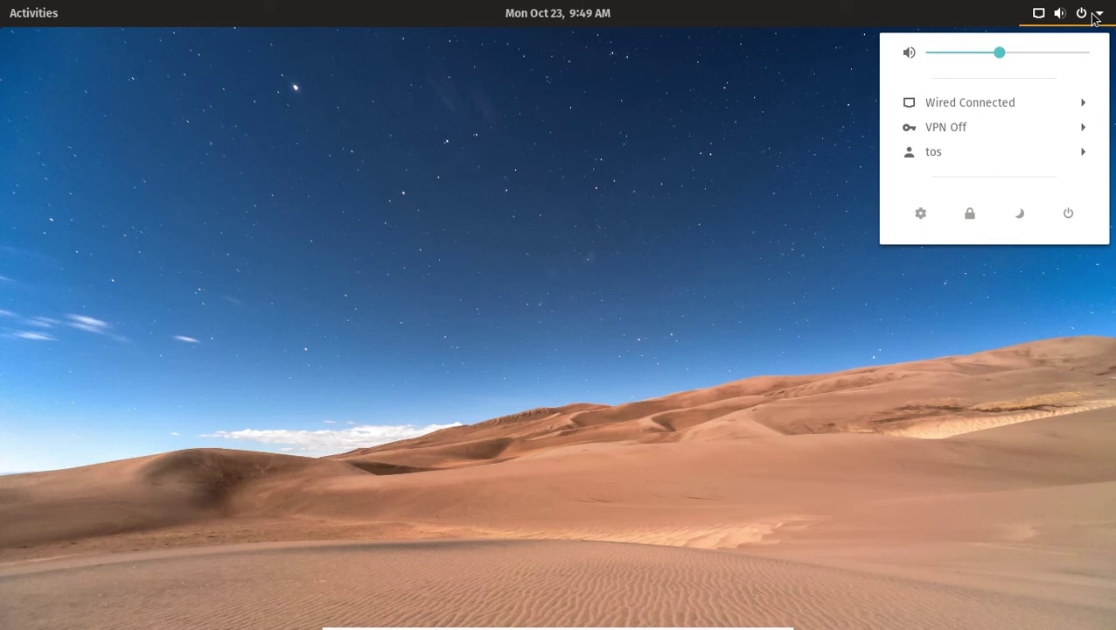
{"action": "left_click", "coordinate": [1093, 17]}
{"action": "left_click", "coordinate": [566, 26]}
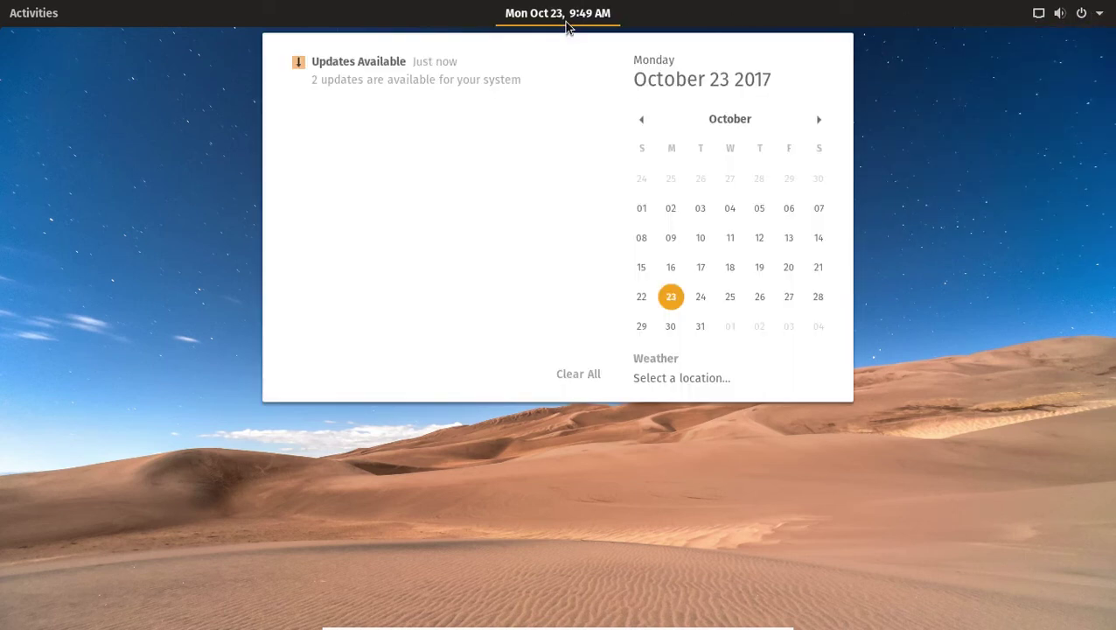
View the Wheeling Ohio County Airport weather, close Weather, and show the Activities overview.
{"action": "left_click", "coordinate": [711, 382]}
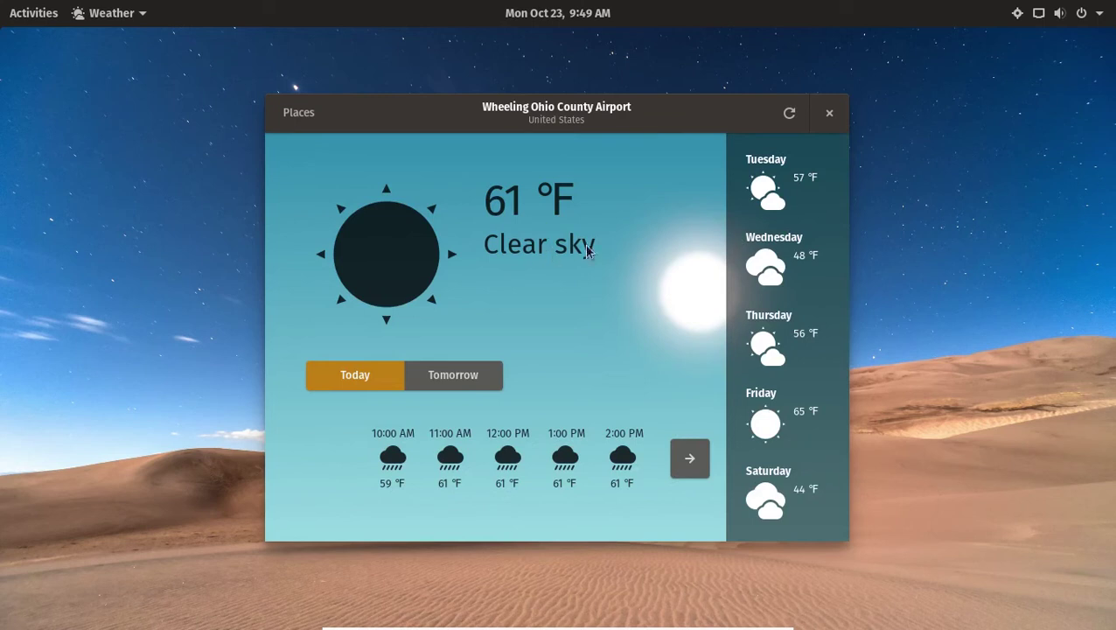
{"action": "left_click", "coordinate": [828, 113]}
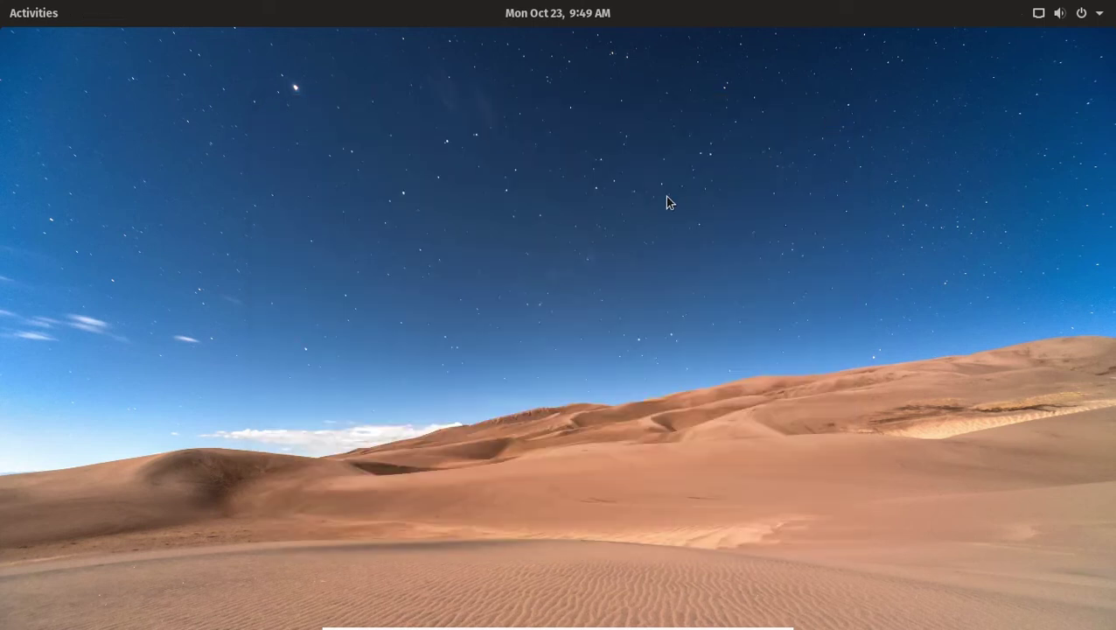
{"action": "key", "text": "super"}
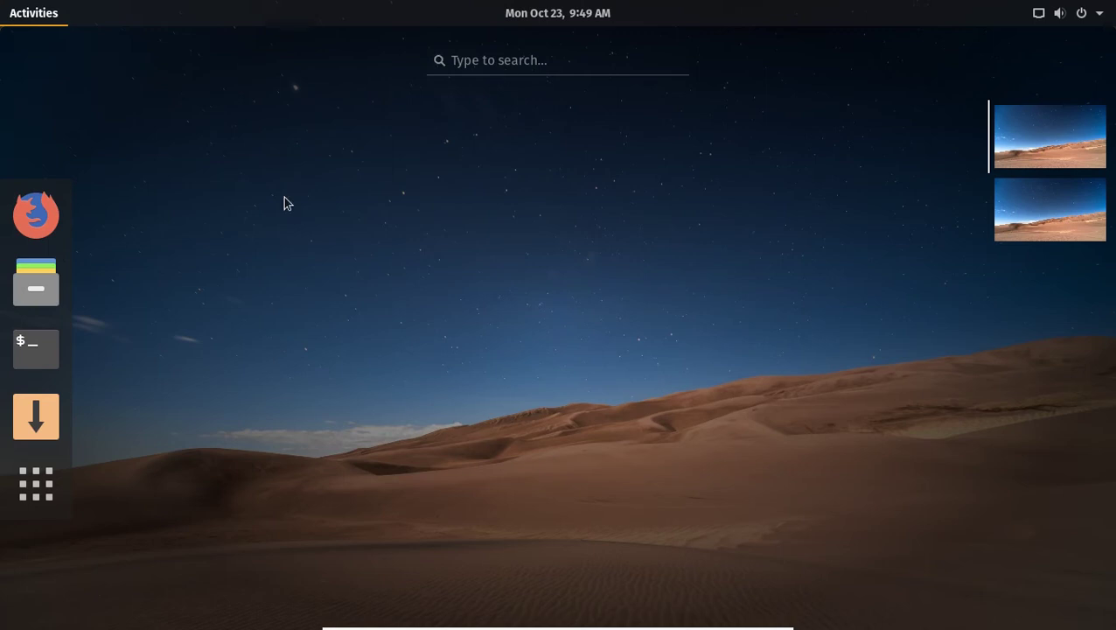
Launch Files and switch the home folder to list view.
{"action": "left_click", "coordinate": [49, 291]}
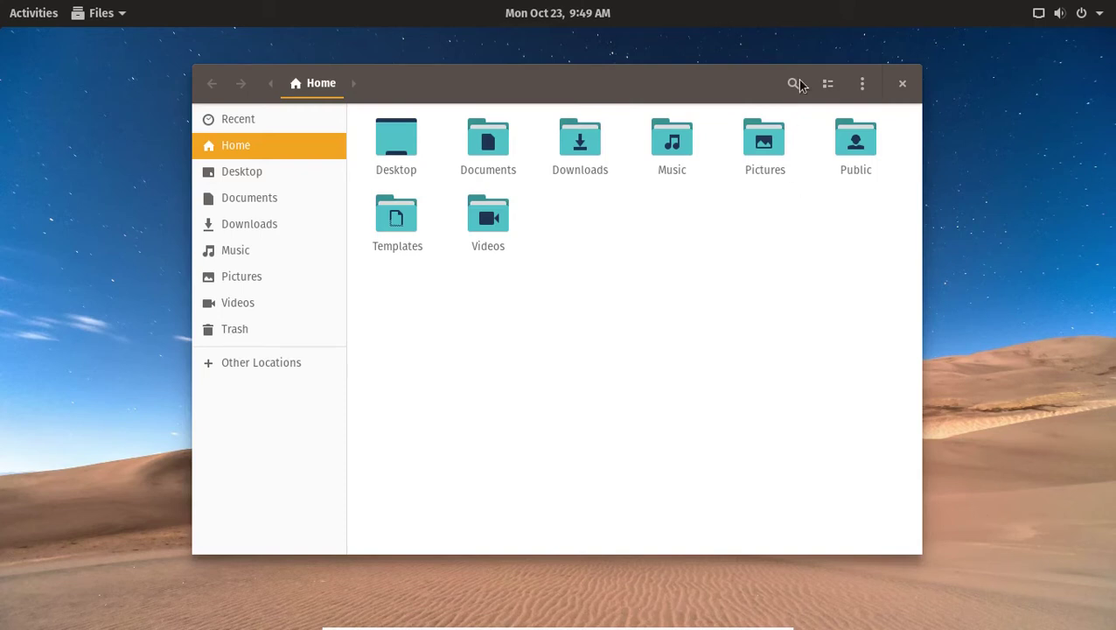
{"action": "left_click", "coordinate": [861, 84]}
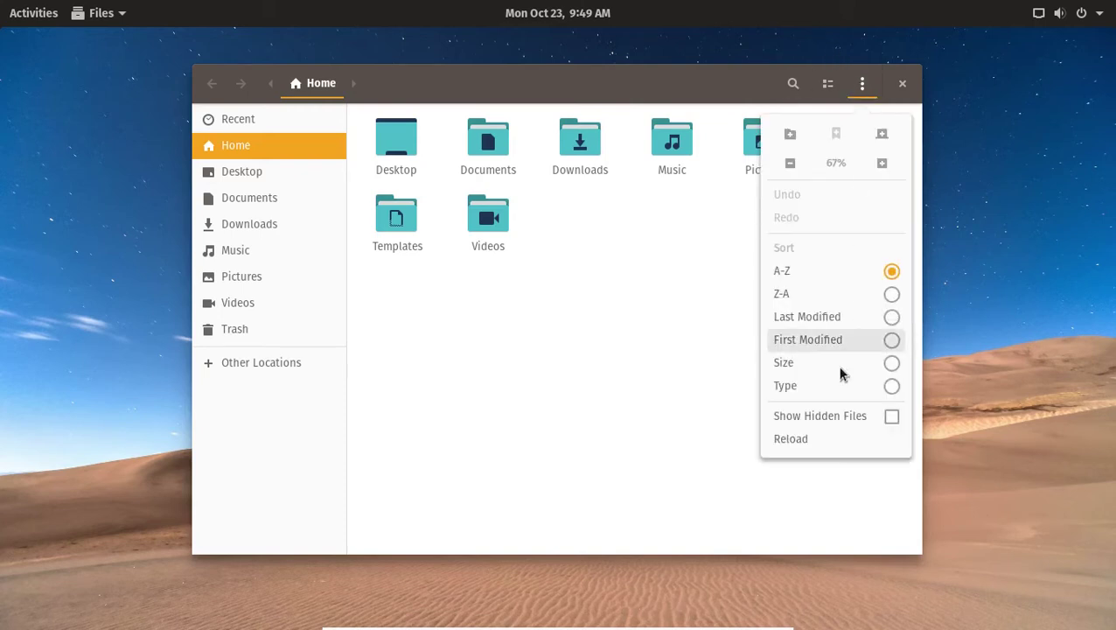
{"action": "left_click", "coordinate": [635, 342]}
{"action": "left_click", "coordinate": [827, 85]}
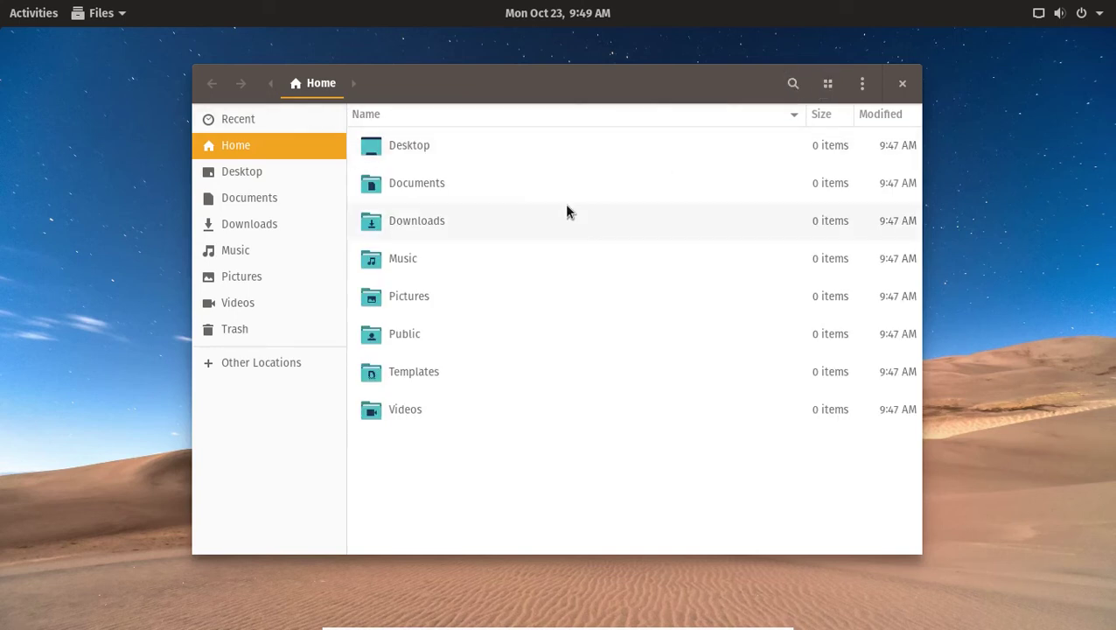
Select the Desktop folder, then close the Files window from its window menu.
{"action": "left_click", "coordinate": [555, 152]}
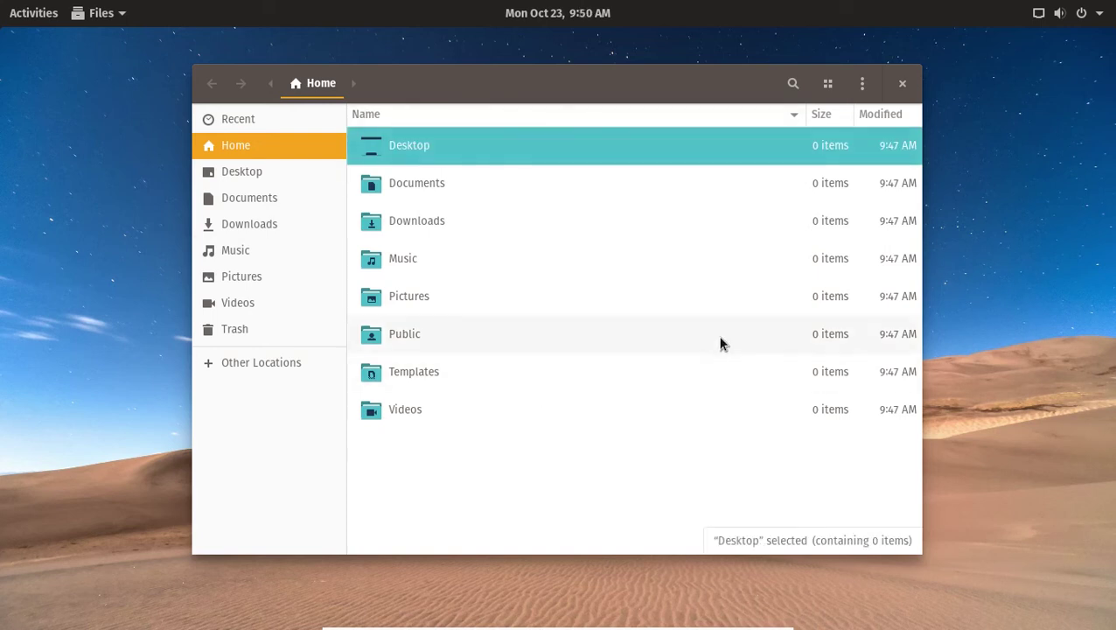
{"action": "right_click", "coordinate": [532, 91]}
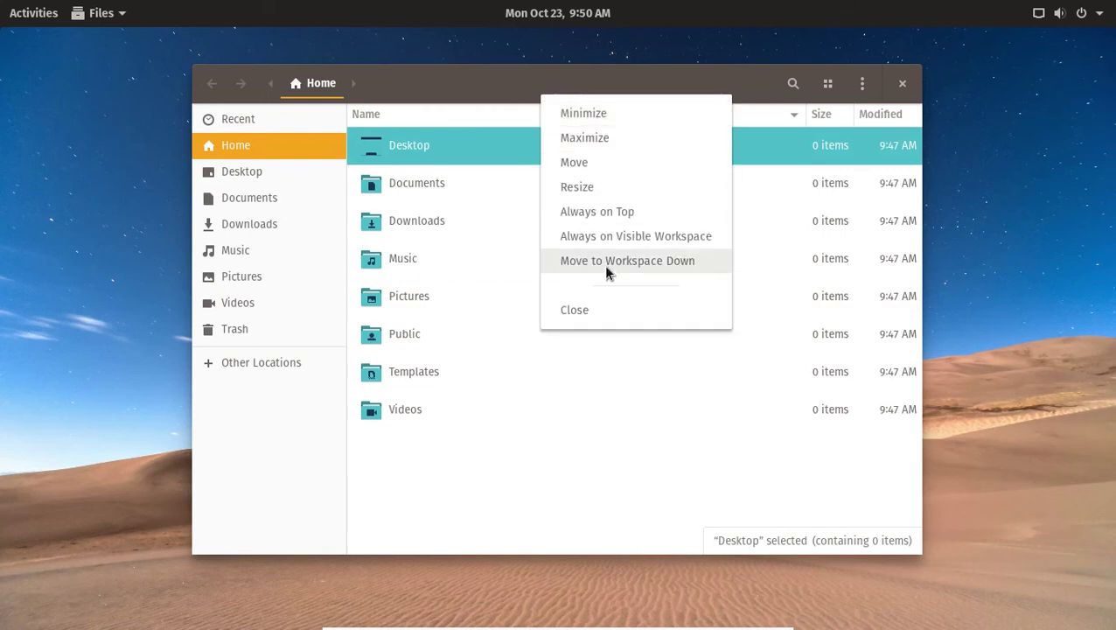
{"action": "left_click", "coordinate": [586, 315]}
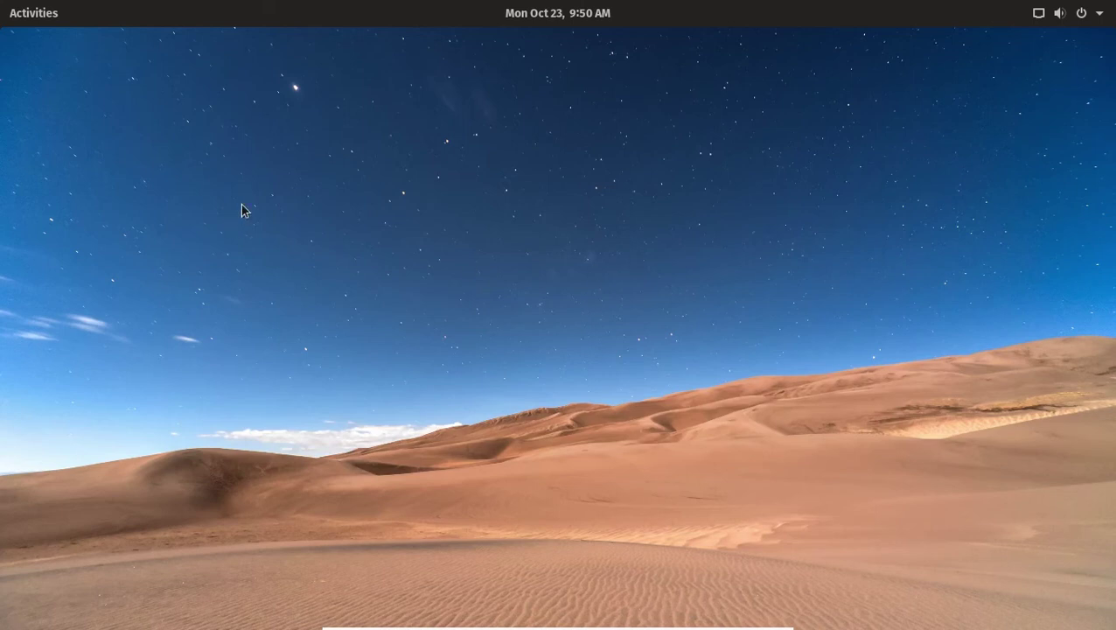
Launch Pop!_Shop, maximize it, and browse the Internet category of apps.
{"action": "left_click", "coordinate": [27, 23]}
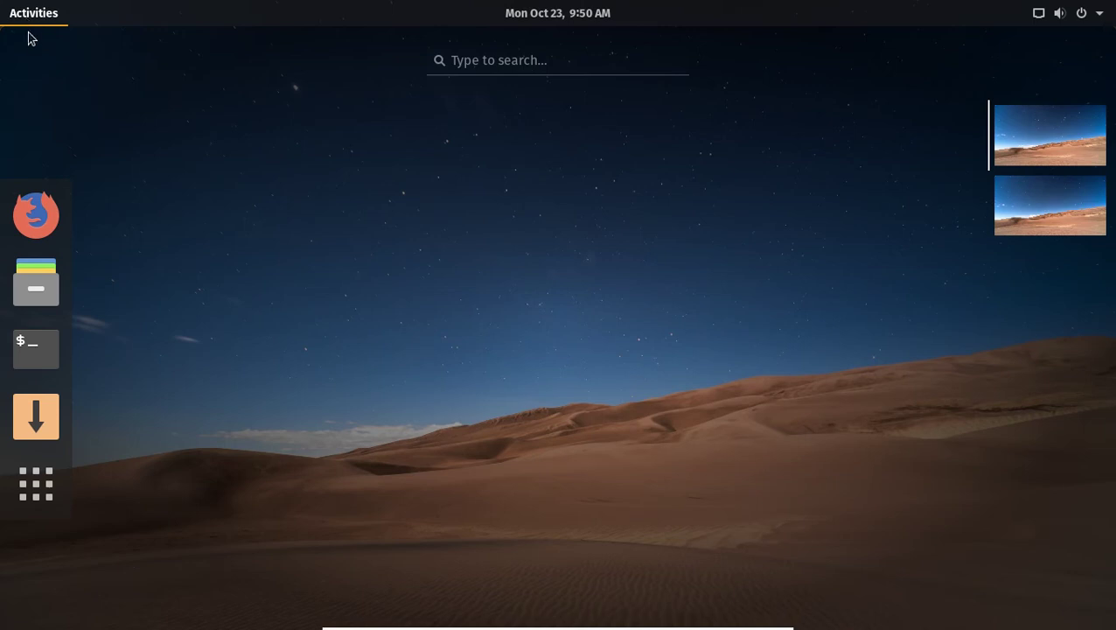
{"action": "left_click", "coordinate": [56, 415]}
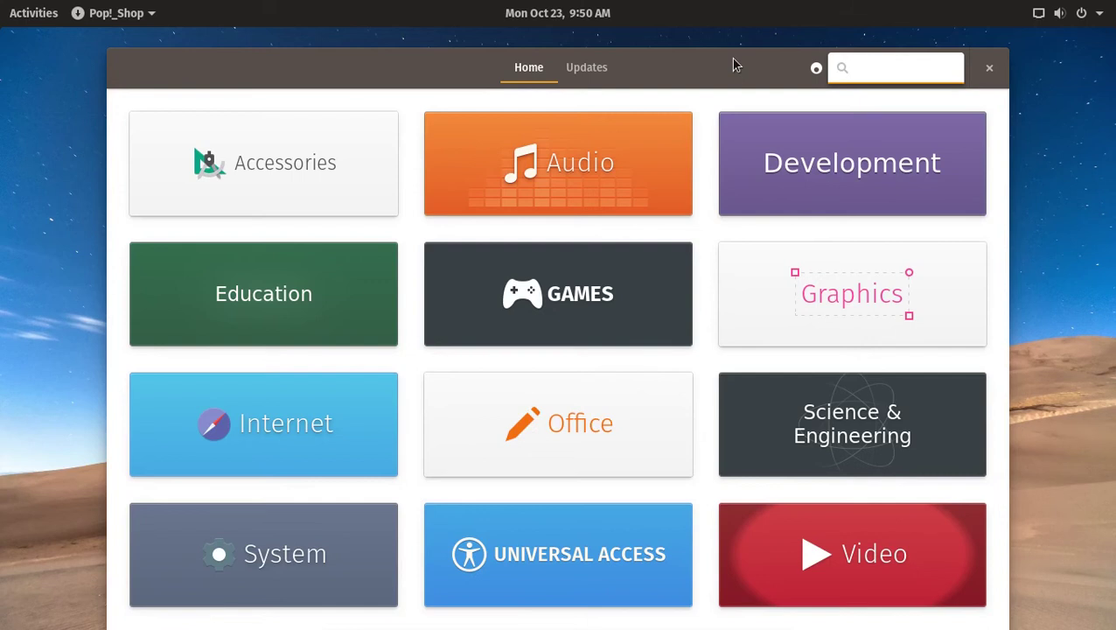
{"action": "left_click", "coordinate": [291, 460]}
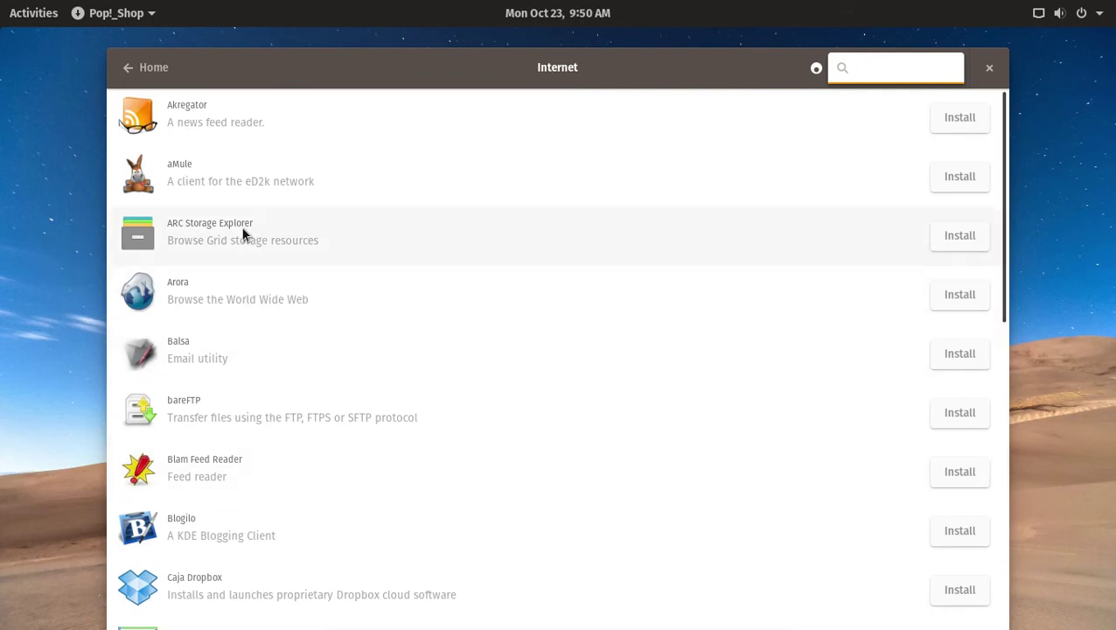
{"action": "scroll", "coordinate": [241, 203], "scroll_direction": "down", "scroll_amount": 1}
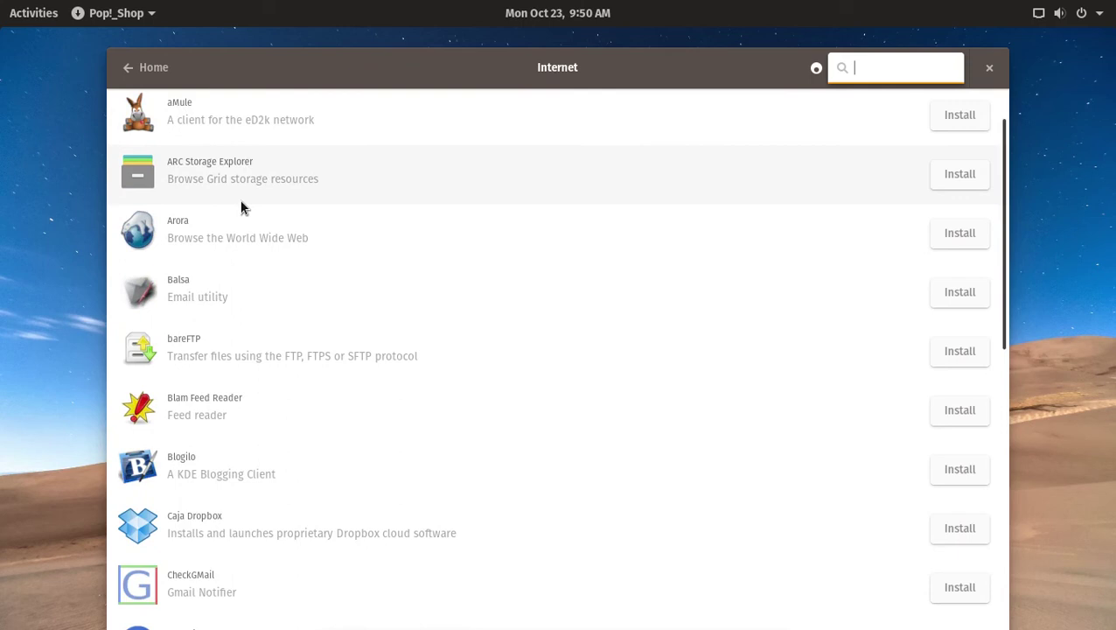
{"action": "scroll", "coordinate": [241, 207], "scroll_direction": "down", "scroll_amount": 10}
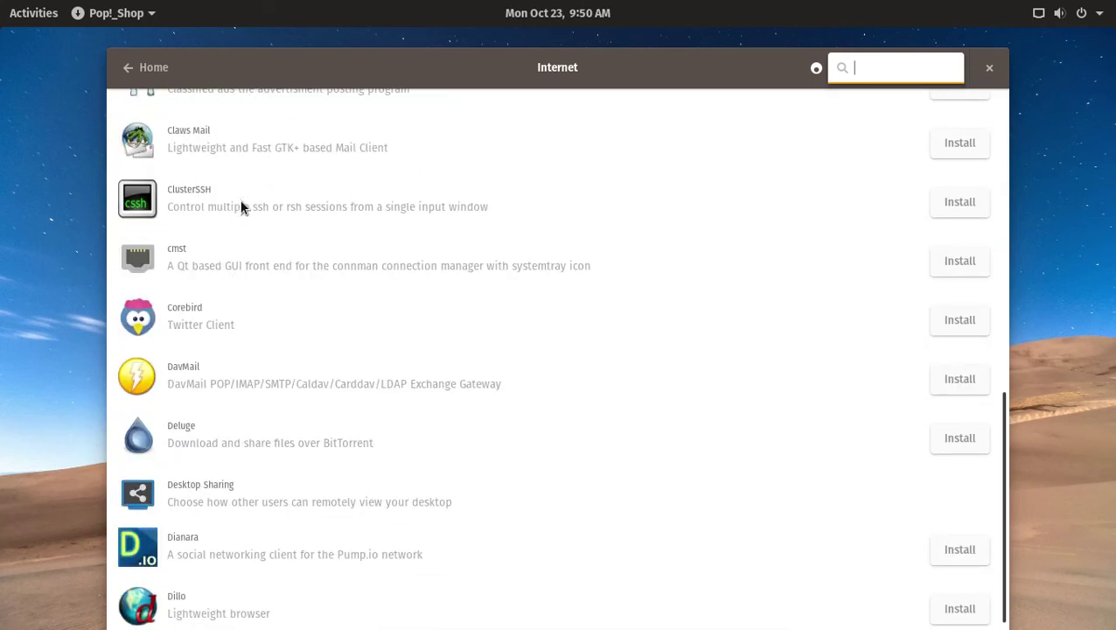
{"action": "double_click", "coordinate": [602, 65]}
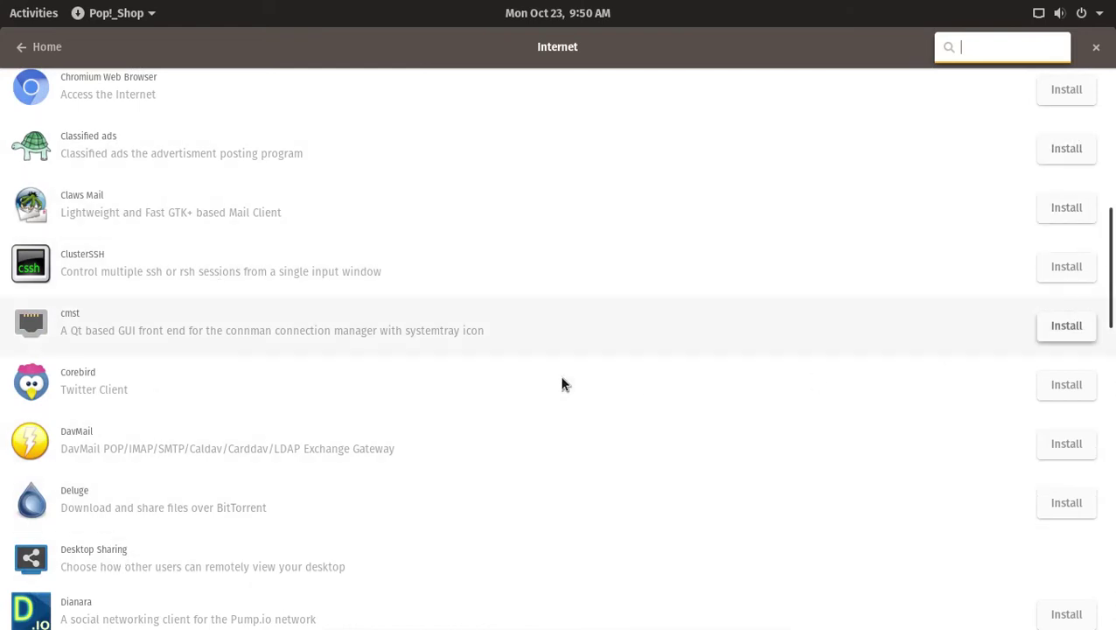
{"action": "scroll", "coordinate": [87, 353], "scroll_direction": "down", "scroll_amount": 4}
{"action": "scroll", "coordinate": [87, 353], "scroll_direction": "up", "scroll_amount": 1}
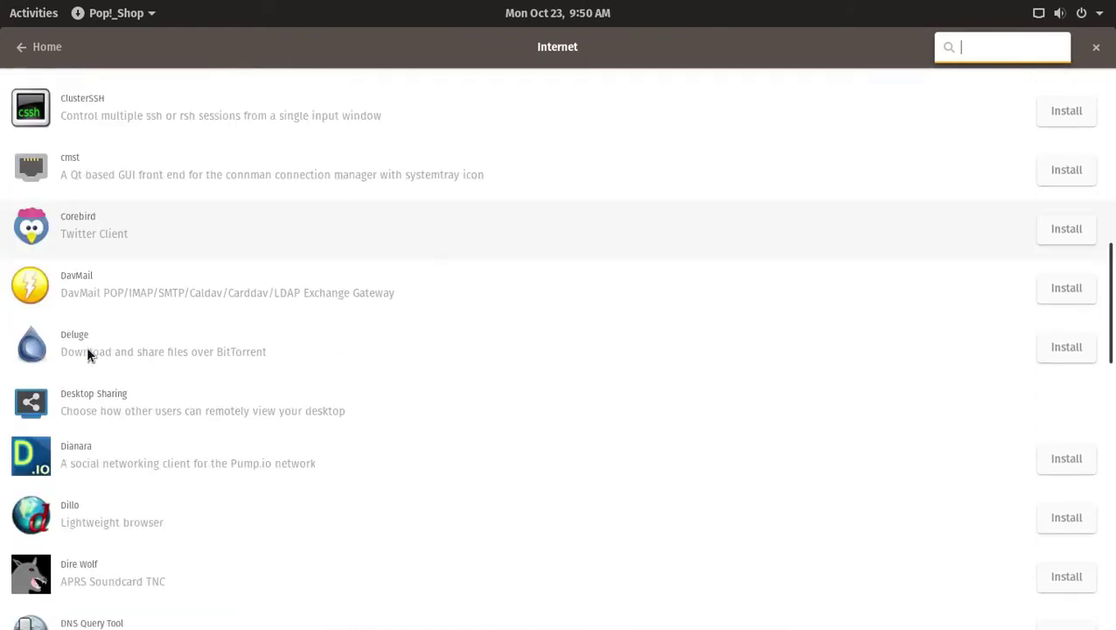
{"action": "scroll", "coordinate": [88, 353], "scroll_direction": "up", "scroll_amount": 5}
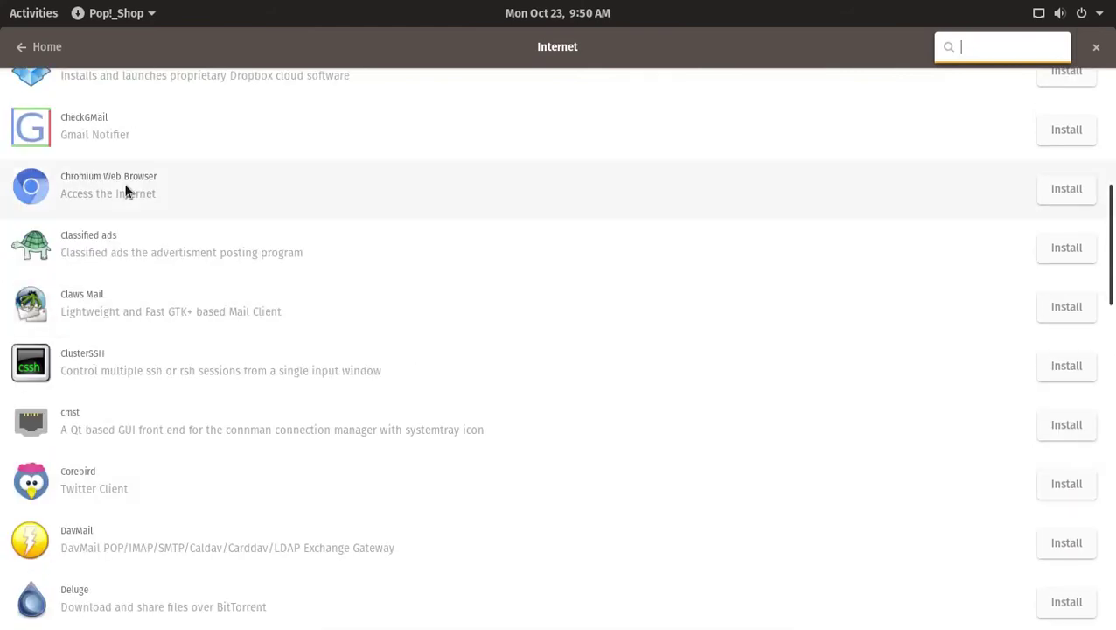
{"action": "scroll", "coordinate": [141, 367], "scroll_direction": "down", "scroll_amount": 1}
{"action": "scroll", "coordinate": [143, 367], "scroll_direction": "down", "scroll_amount": 18}
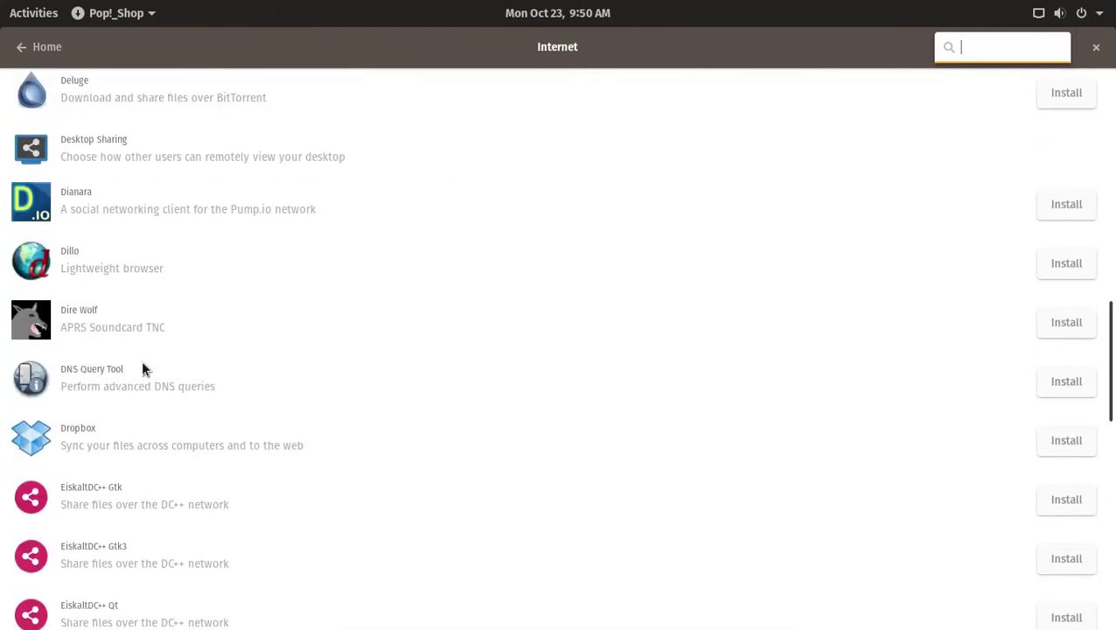
{"action": "scroll", "coordinate": [143, 368], "scroll_direction": "down", "scroll_amount": 3}
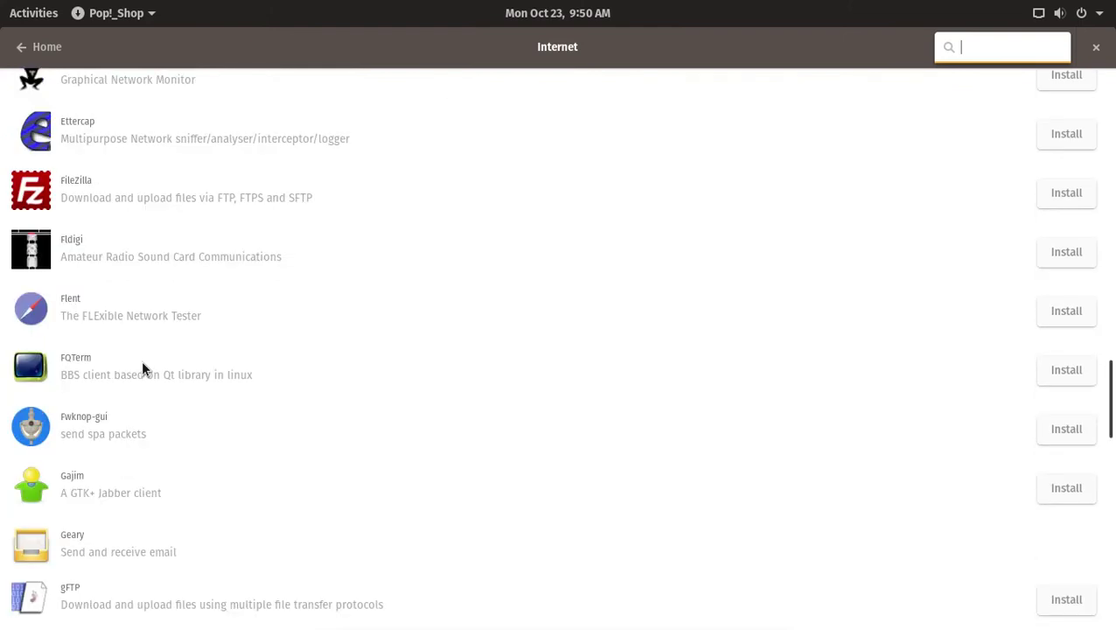
{"action": "scroll", "coordinate": [143, 365], "scroll_direction": "up", "scroll_amount": 3}
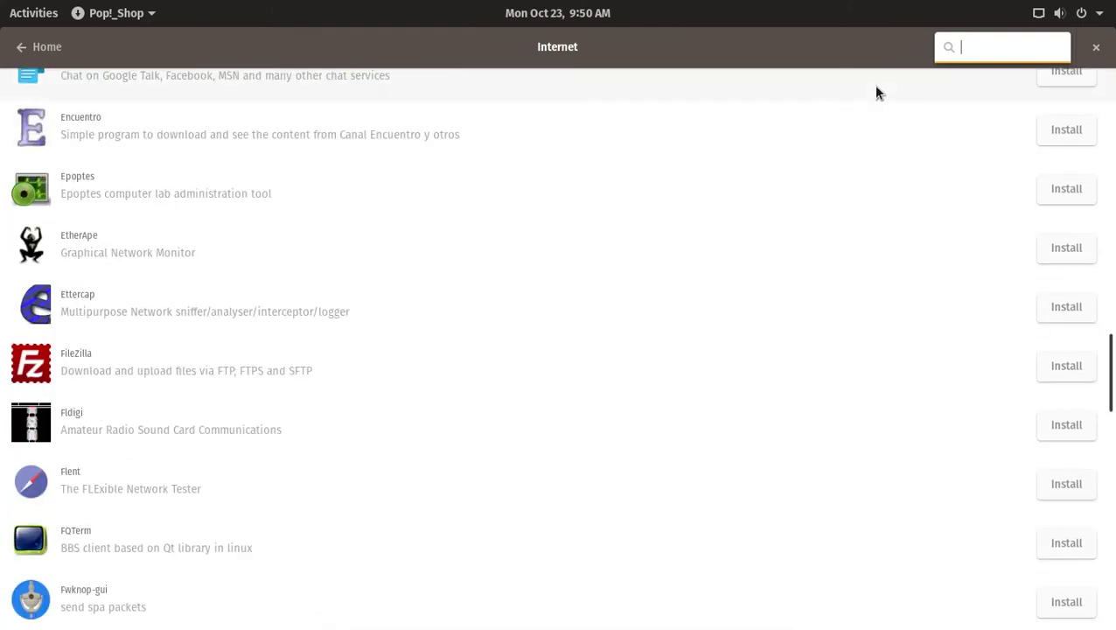
Open the Audio category, view Audacious's details, then return to the Audio list.
{"action": "left_click", "coordinate": [45, 49]}
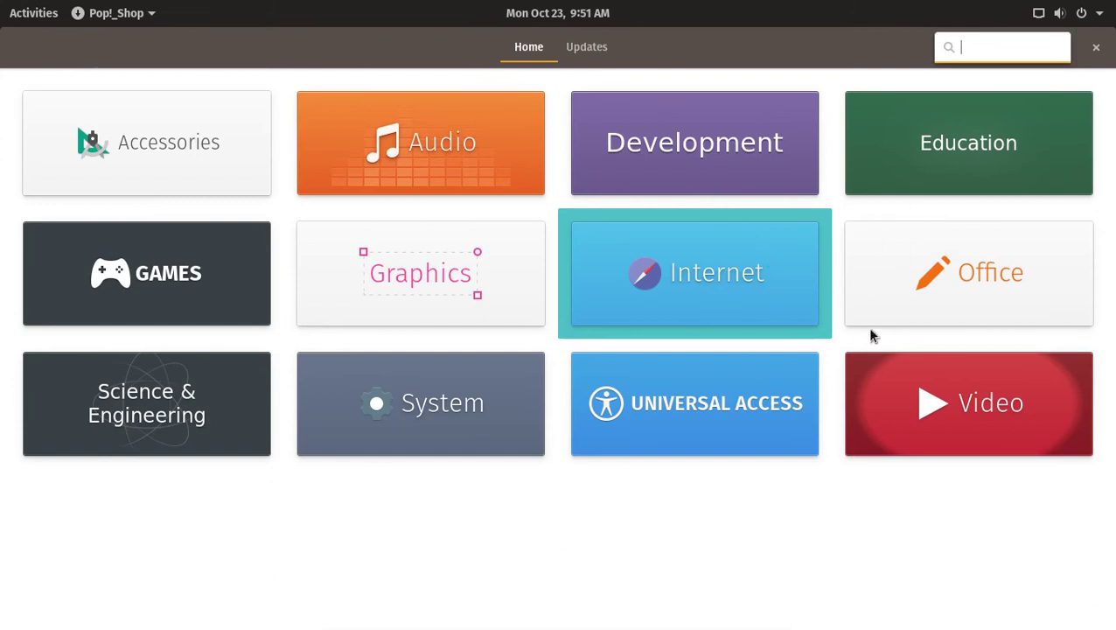
{"action": "left_click", "coordinate": [471, 146]}
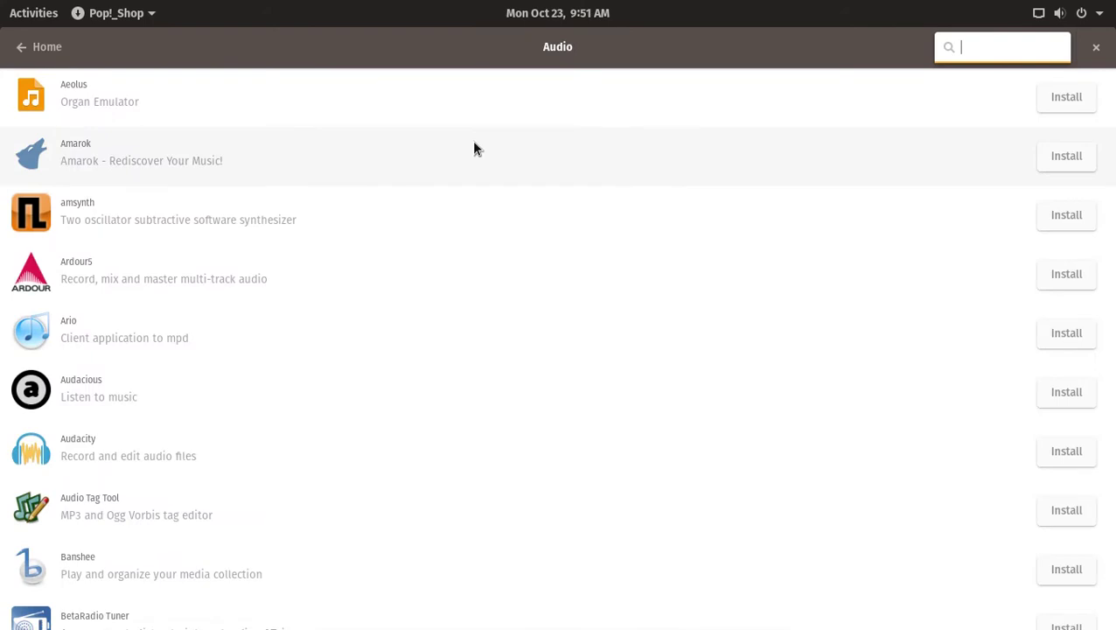
{"action": "left_click", "coordinate": [106, 401]}
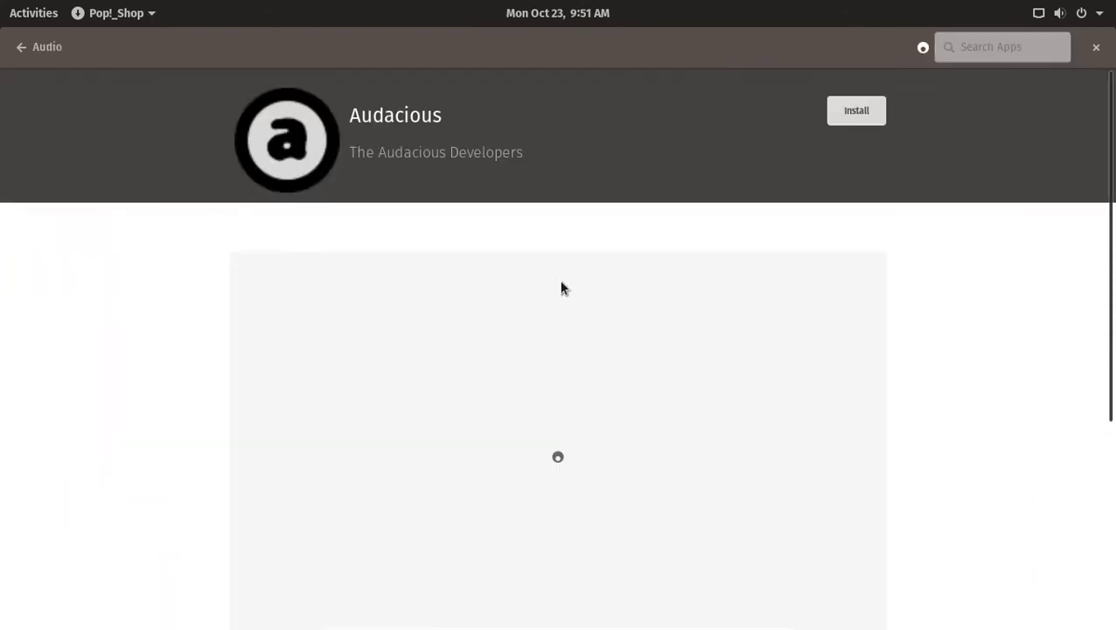
{"action": "left_click", "coordinate": [37, 48]}
{"action": "scroll", "coordinate": [232, 380], "scroll_direction": "down", "scroll_amount": 10}
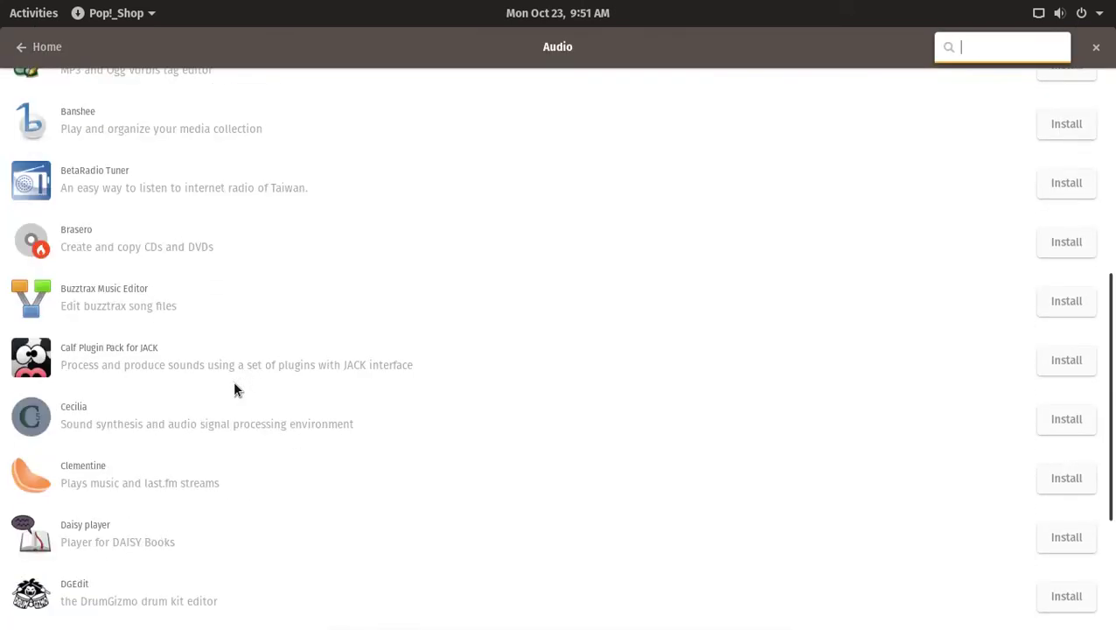
{"action": "scroll", "coordinate": [232, 389], "scroll_direction": "down", "scroll_amount": 3}
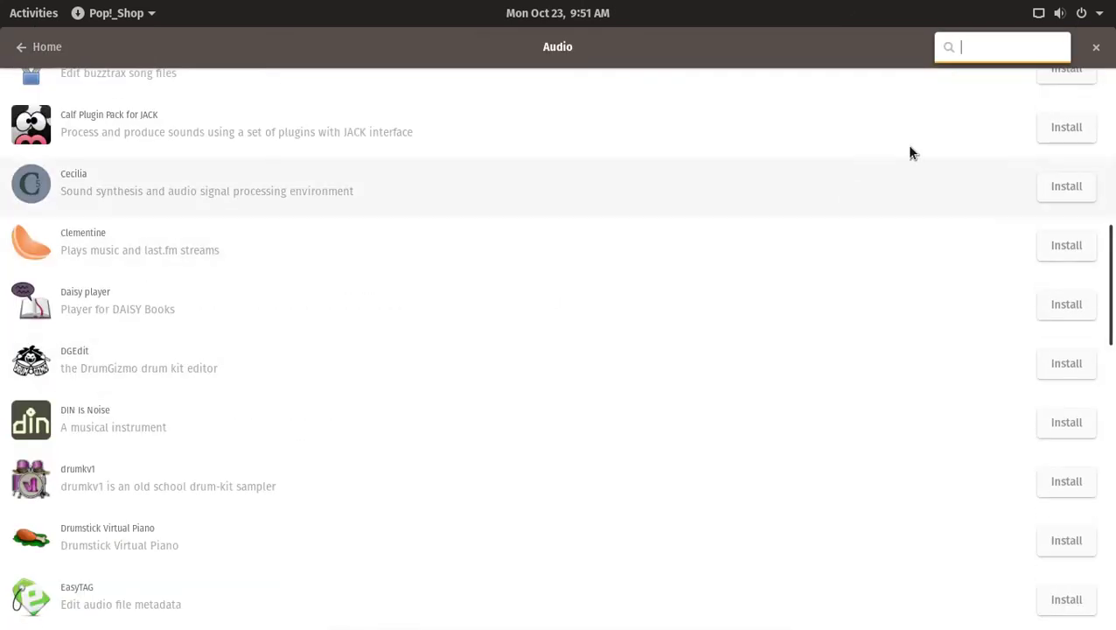
Close Pop!_Shop and show the full applications grid from Activities.
{"action": "left_click", "coordinate": [1096, 46]}
{"action": "key", "text": "super"}
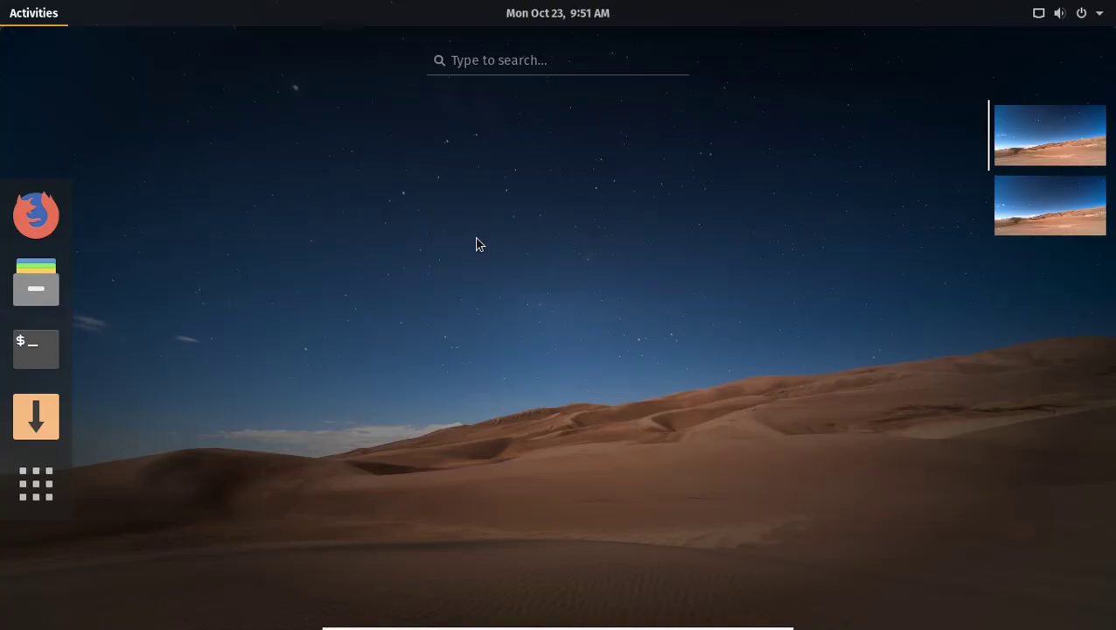
{"action": "key", "text": "super"}
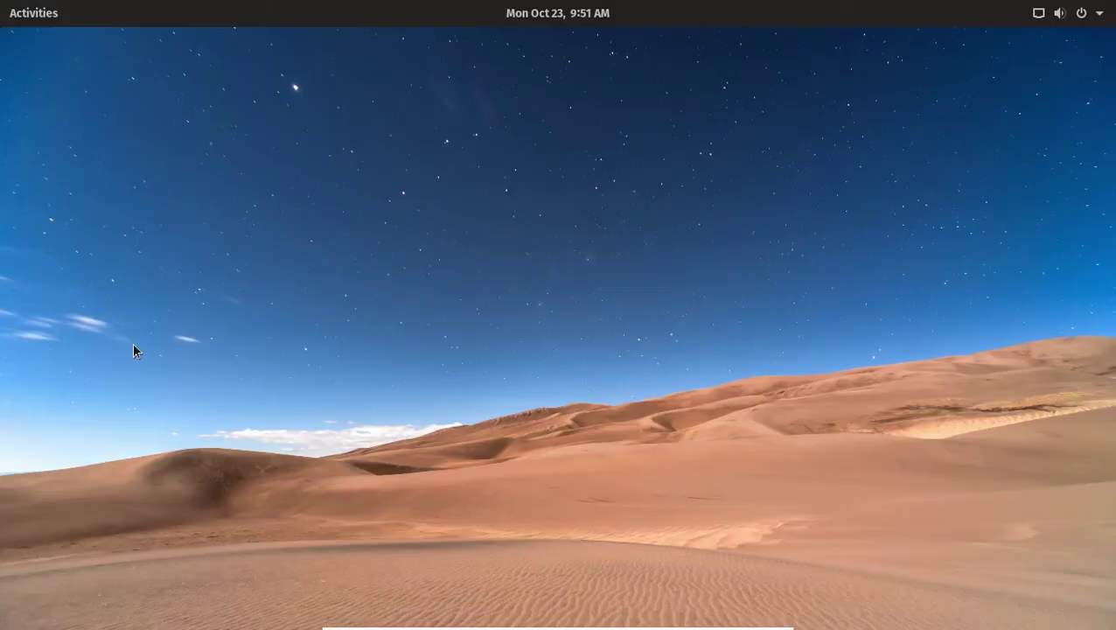
{"action": "key", "text": "super"}
{"action": "left_click", "coordinate": [36, 484]}
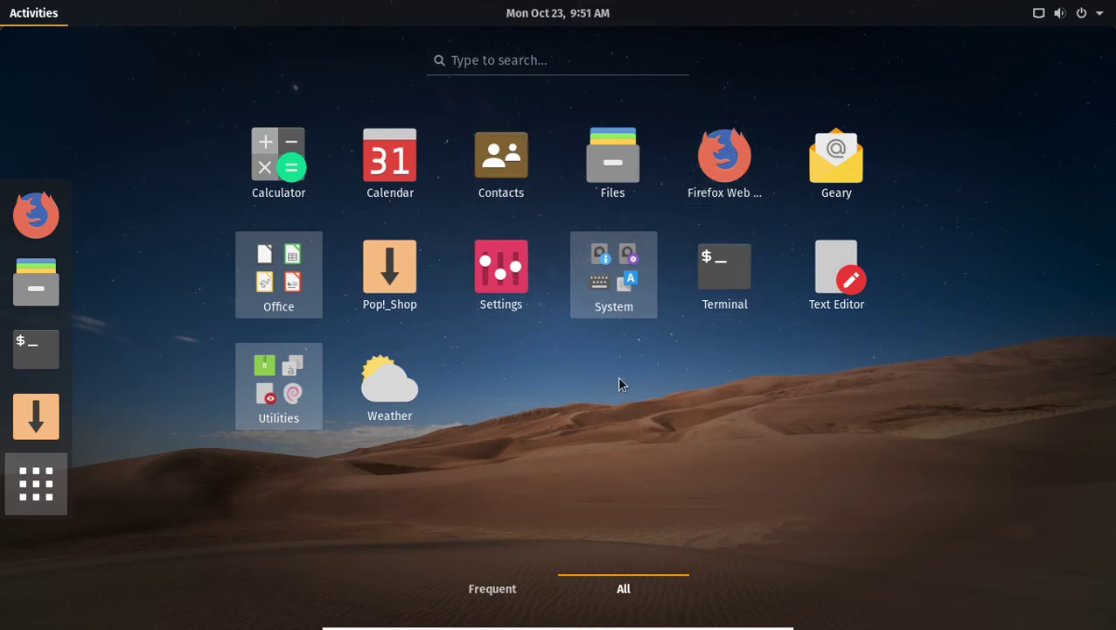
Browse the Utilities group, briefly open and close Settings, and bring up the desktop menu.
{"action": "left_click", "coordinate": [302, 398]}
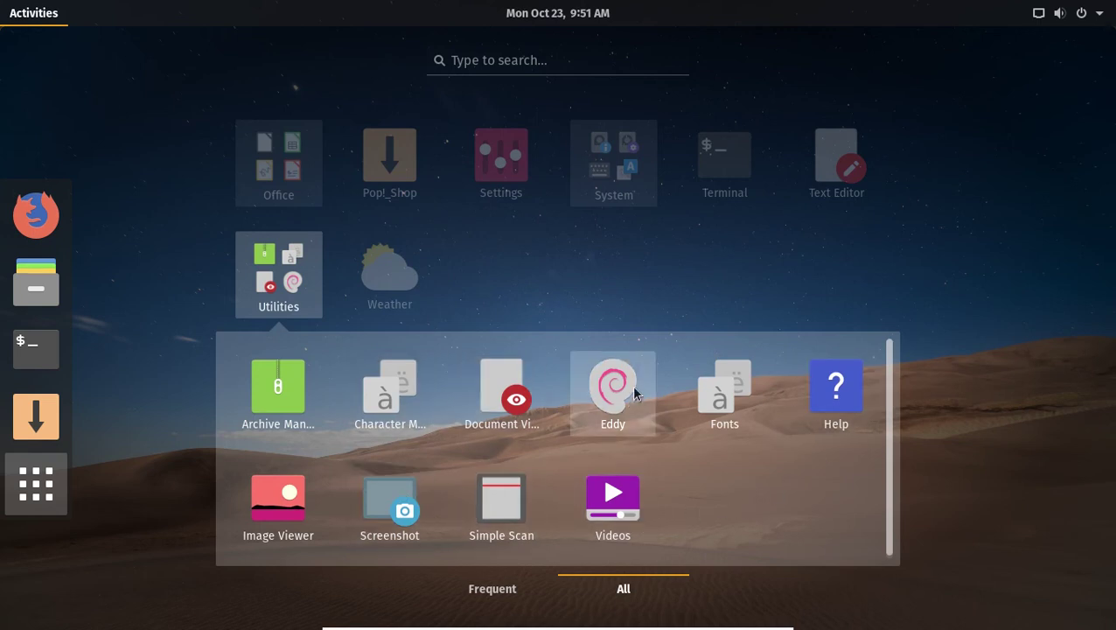
{"action": "left_click", "coordinate": [494, 230]}
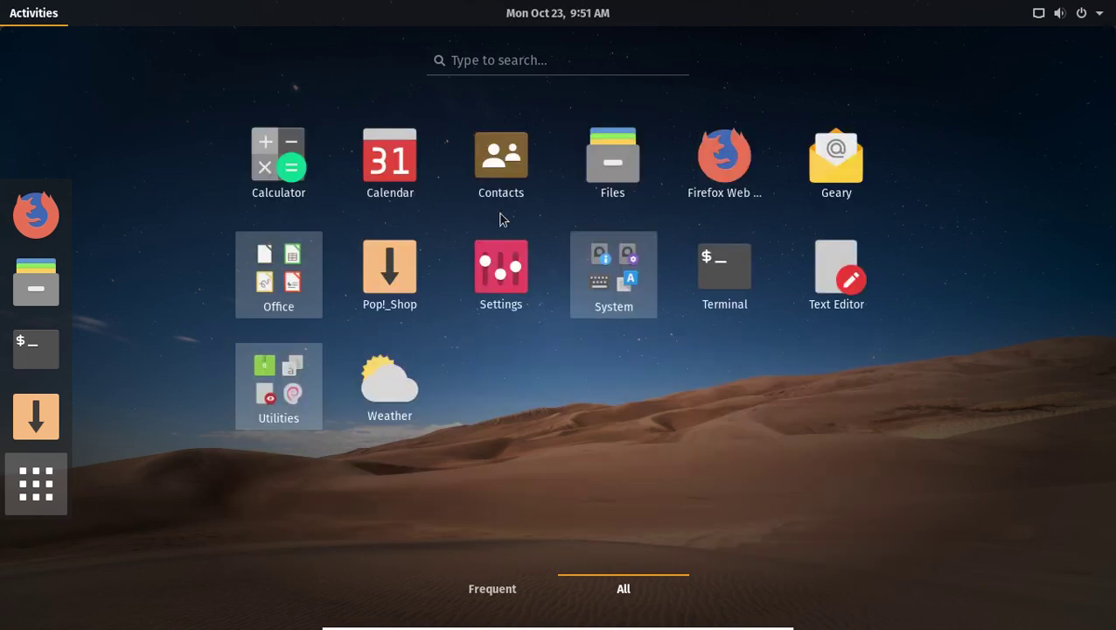
{"action": "left_click", "coordinate": [502, 271]}
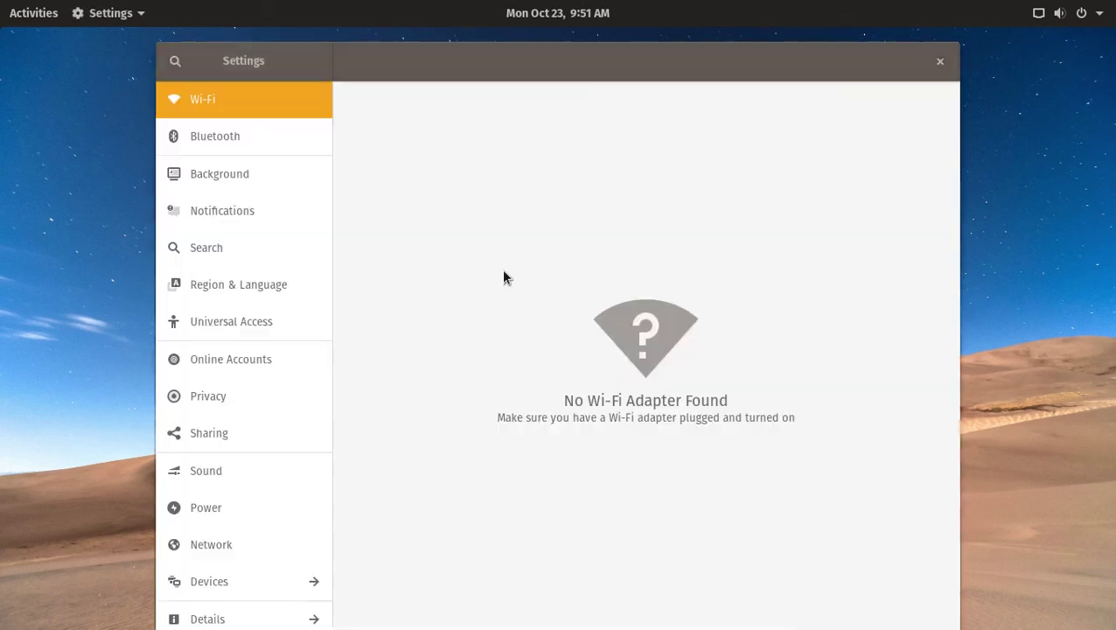
{"action": "left_click", "coordinate": [940, 62]}
{"action": "right_click", "coordinate": [491, 185]}
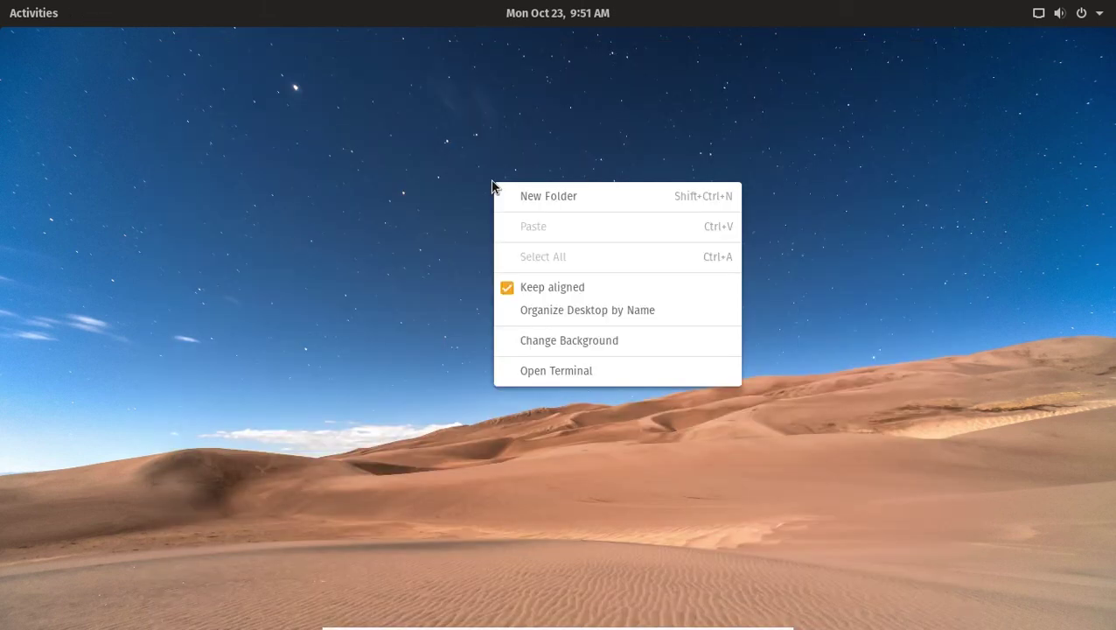
Install synaptic in a terminal with sudo apt-get install synaptic, confirming with y, then close it.
{"action": "left_click", "coordinate": [577, 373]}
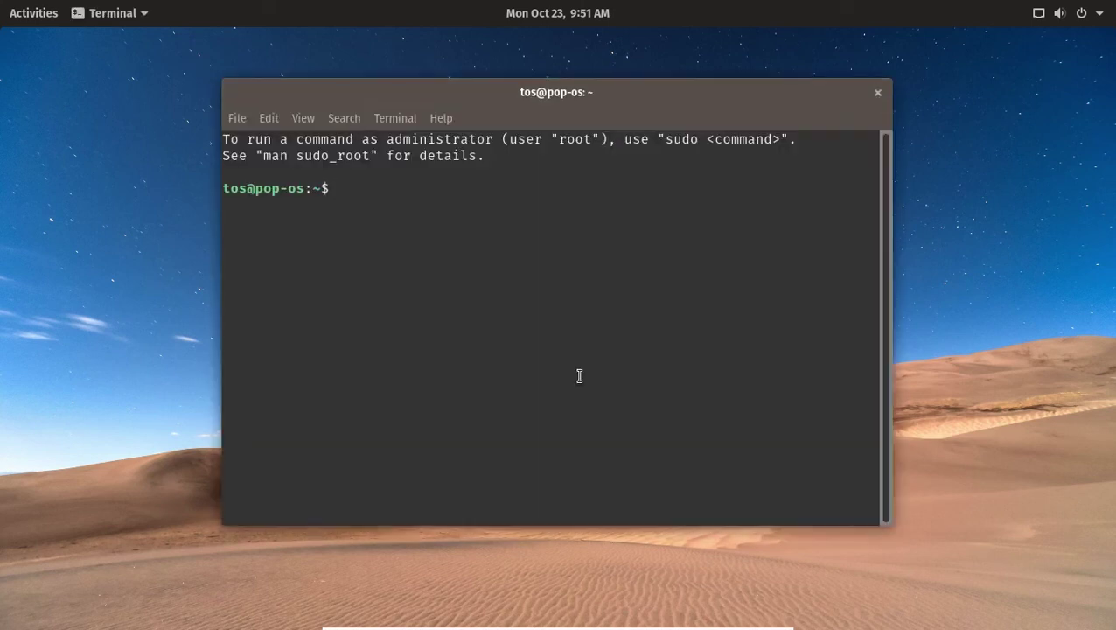
{"action": "type", "text": "sudo apt-get inst"}
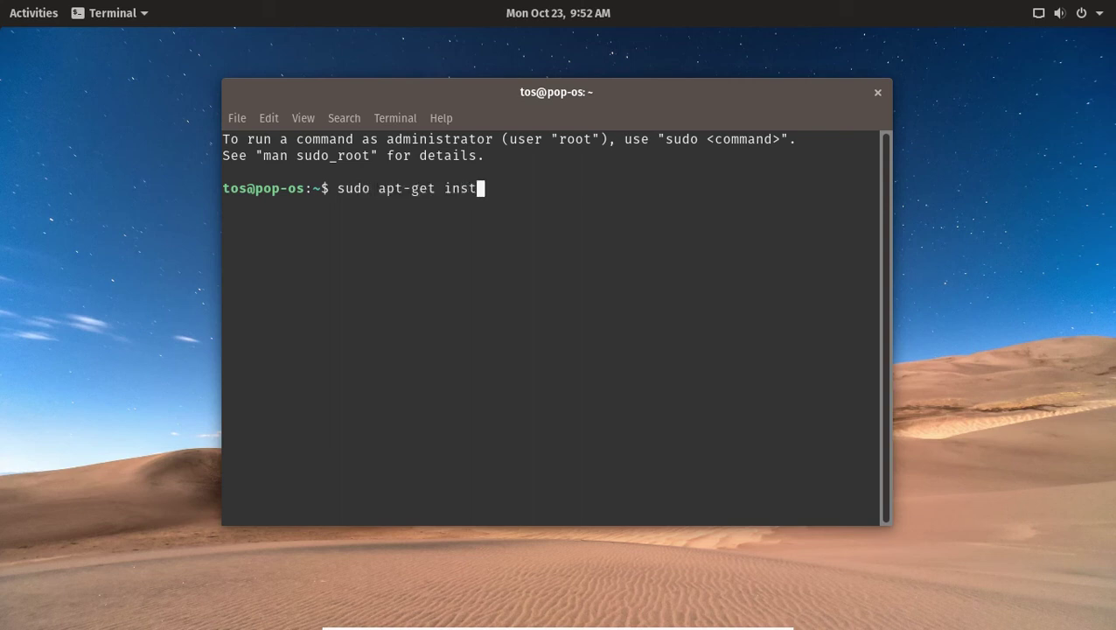
{"action": "type", "text": "all synapt"}
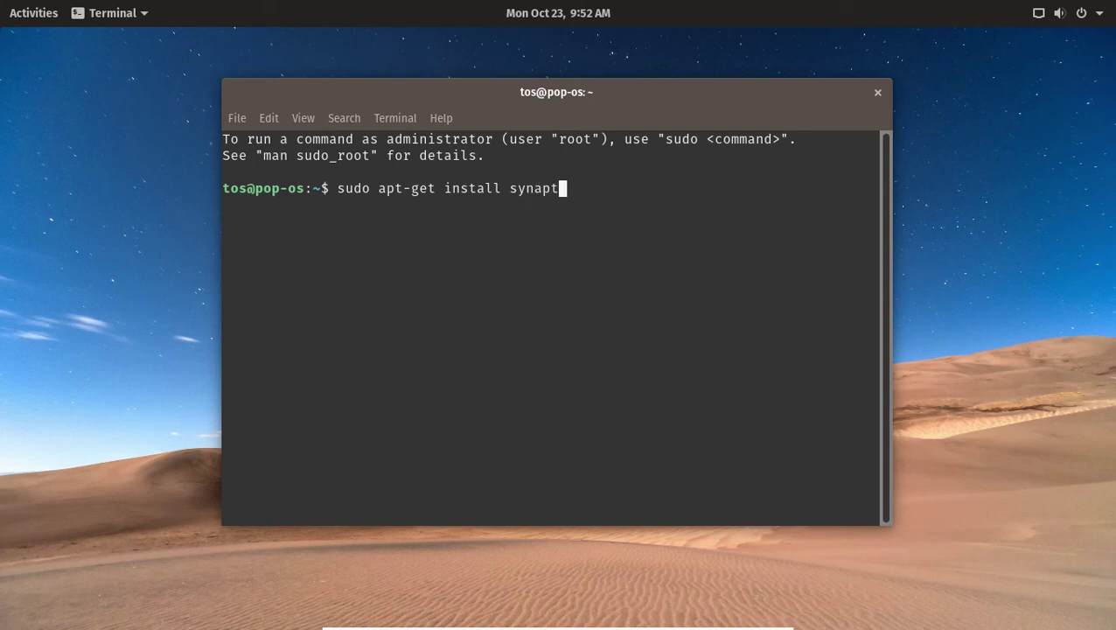
{"action": "type", "text": "ic"}
{"action": "key", "text": "Return"}
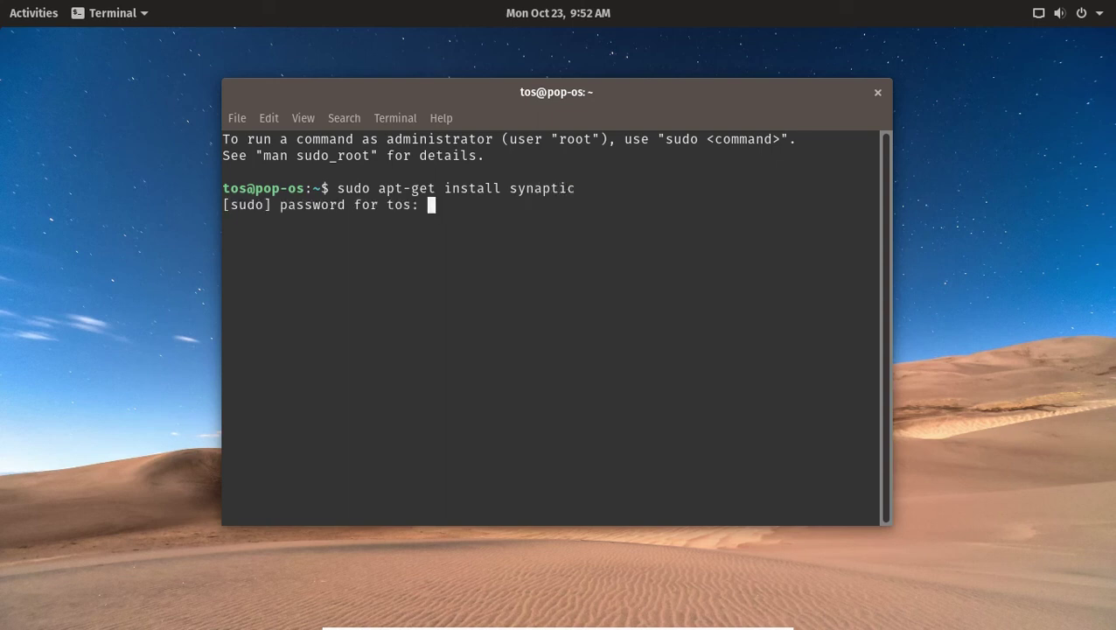
{"action": "key", "text": "Return"}
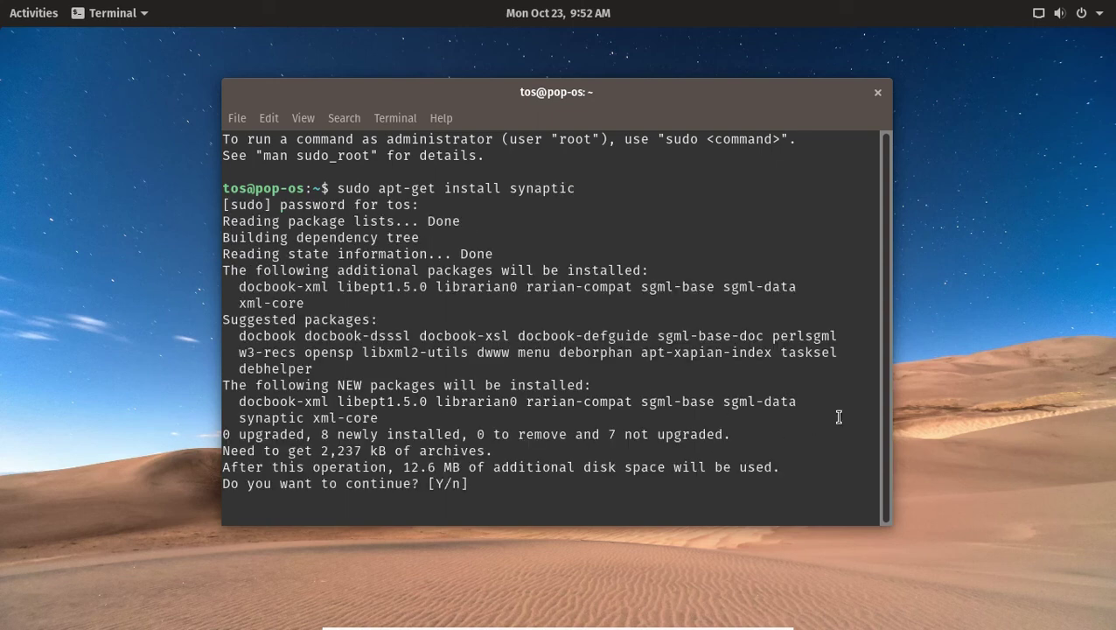
{"action": "type", "text": "y"}
{"action": "key", "text": "Return"}
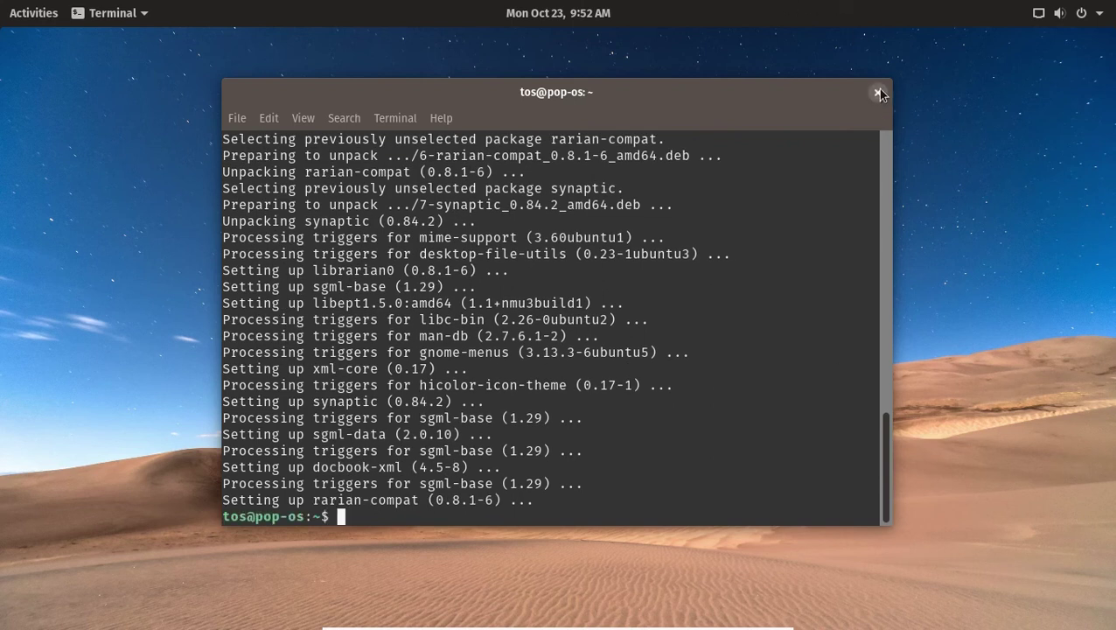
{"action": "left_click", "coordinate": [878, 92]}
{"action": "left_click", "coordinate": [39, 18]}
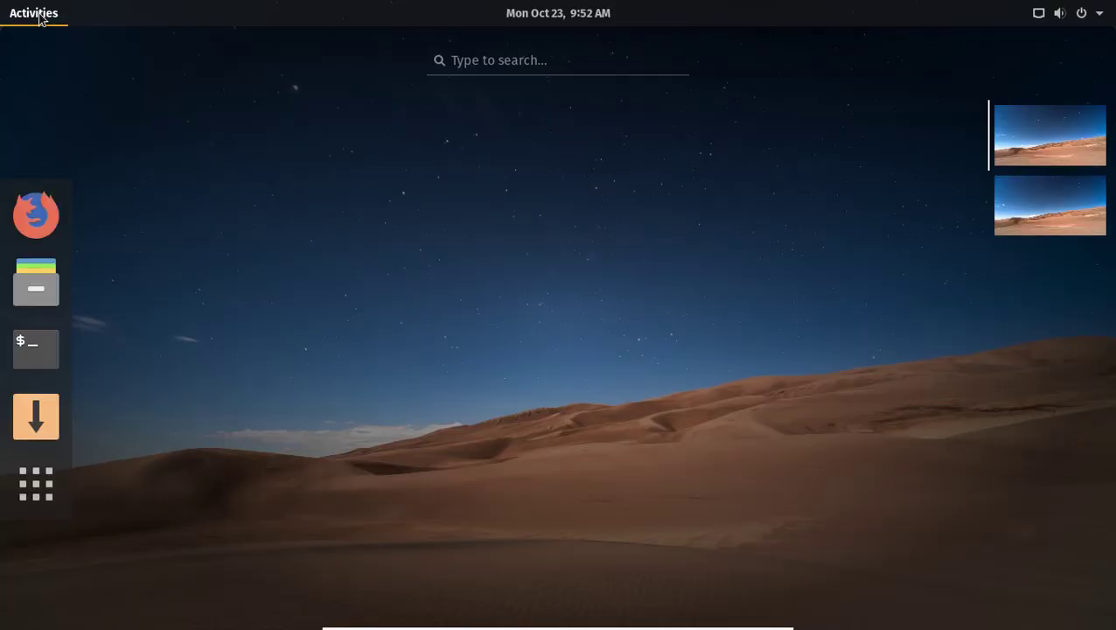
{"action": "left_click", "coordinate": [63, 480]}
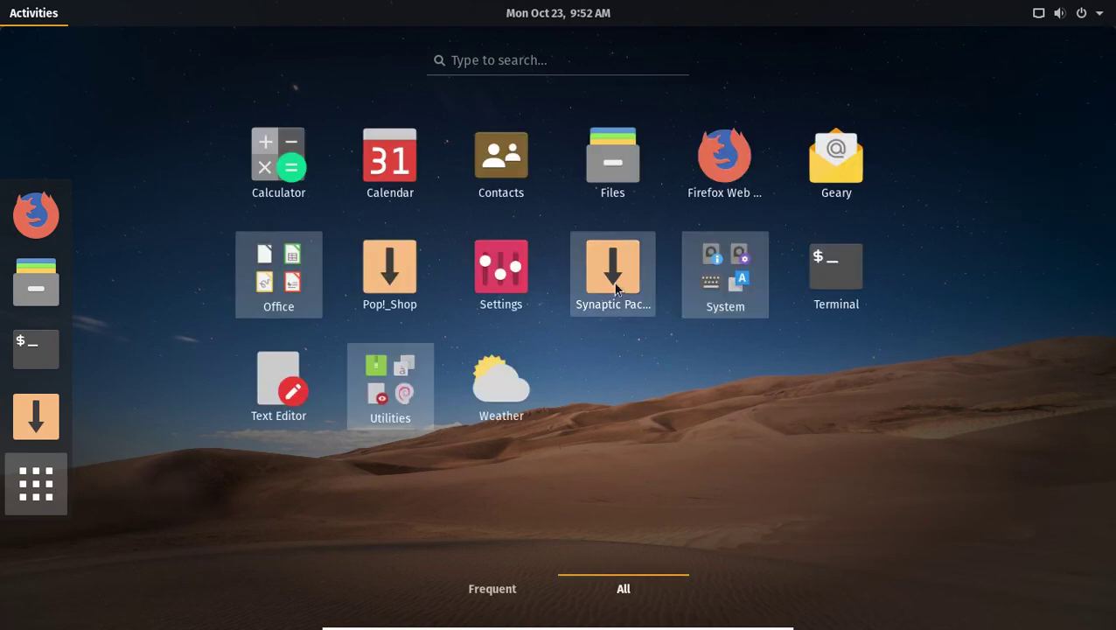
{"action": "left_click", "coordinate": [730, 286]}
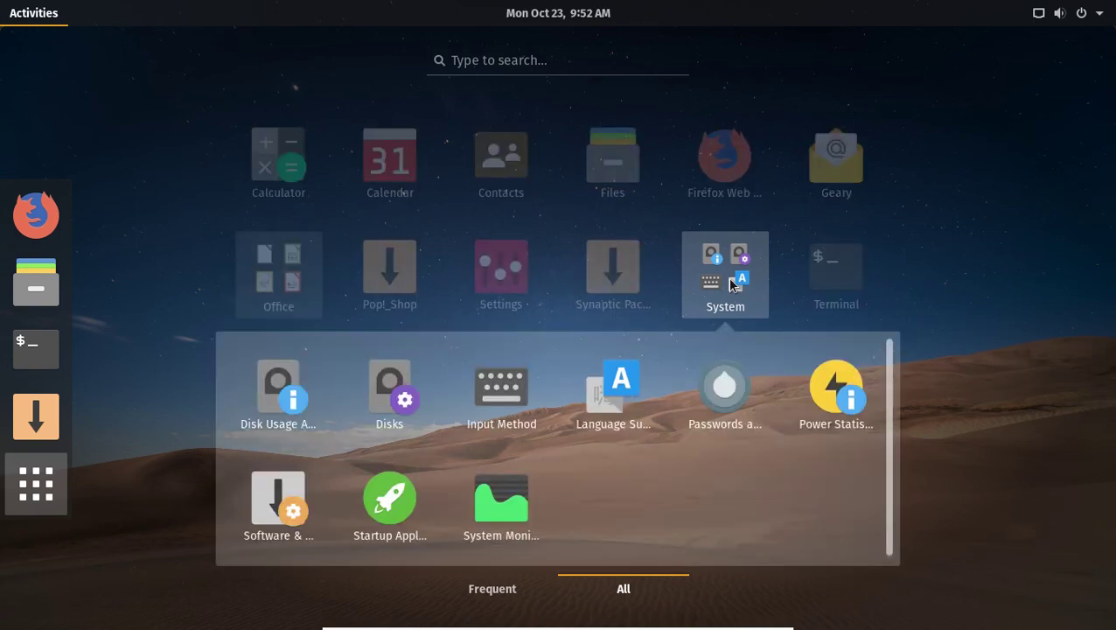
{"action": "left_click", "coordinate": [516, 511]}
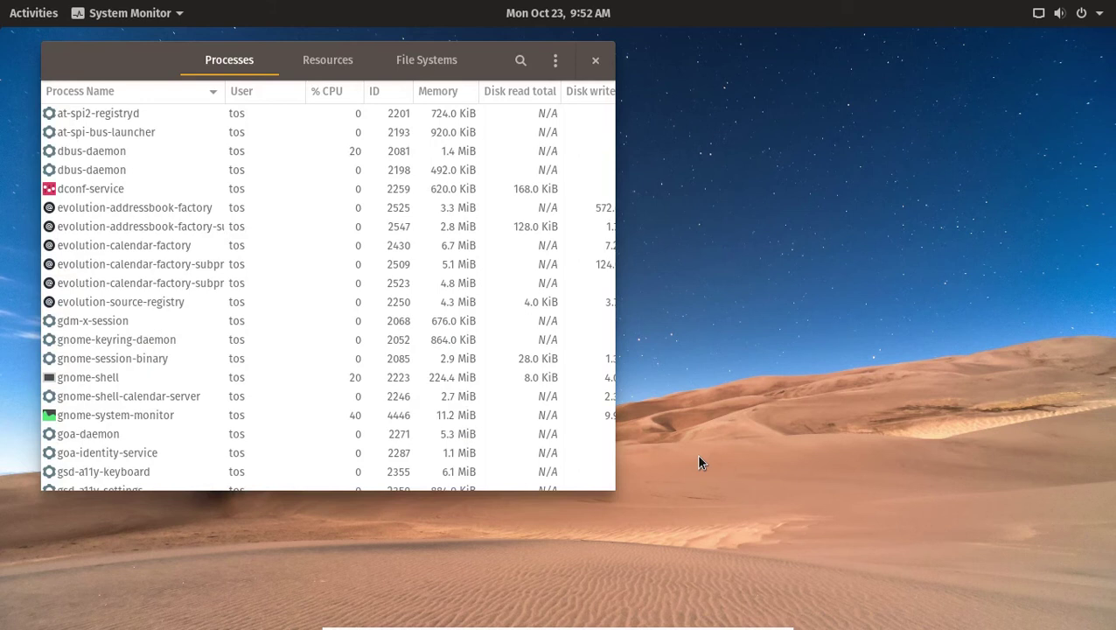
{"action": "left_click", "coordinate": [332, 65]}
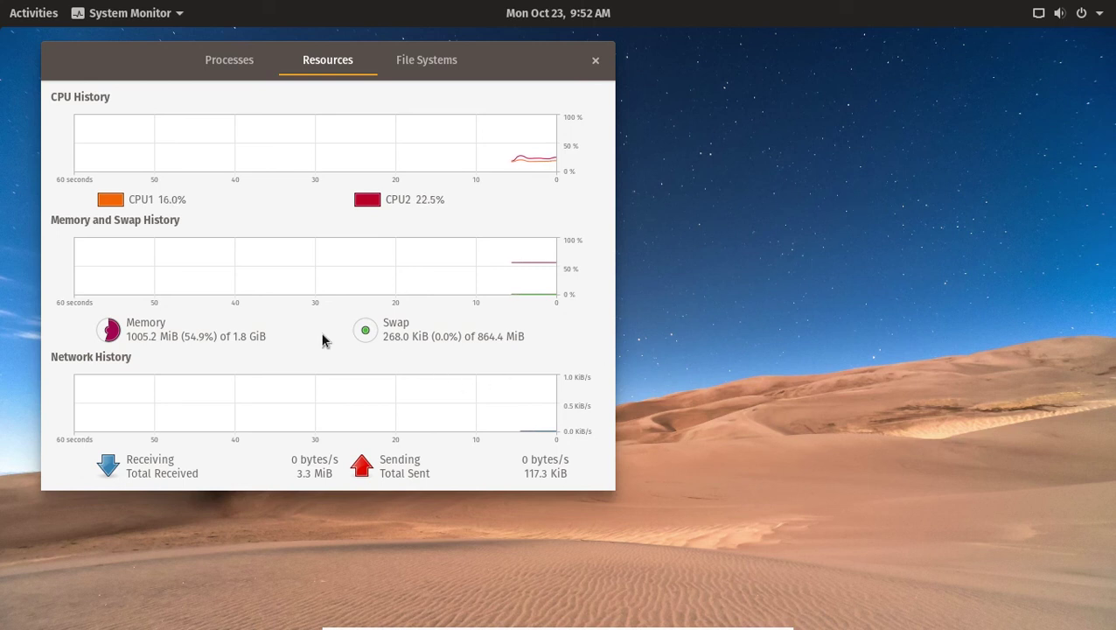
{"action": "left_click", "coordinate": [594, 60]}
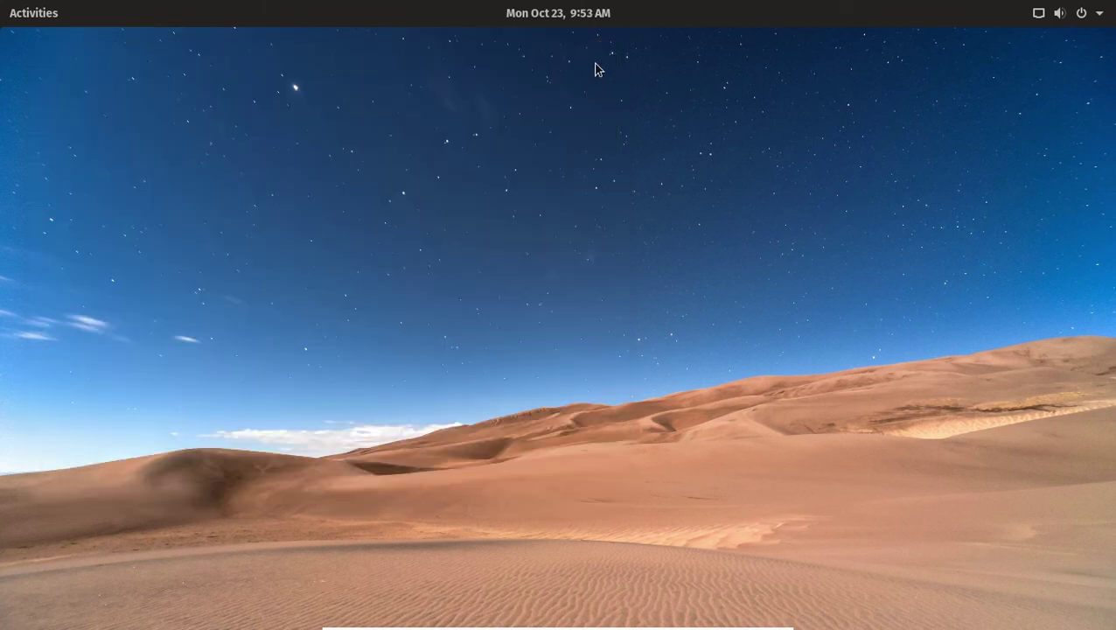
{"action": "key", "text": "super"}
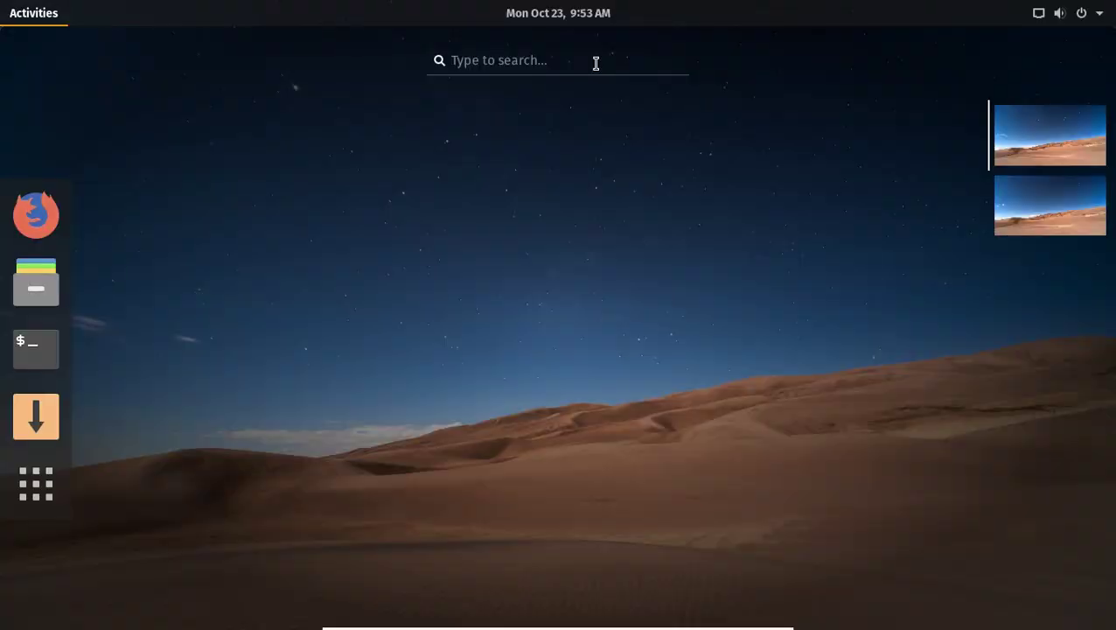
{"action": "left_click", "coordinate": [50, 487]}
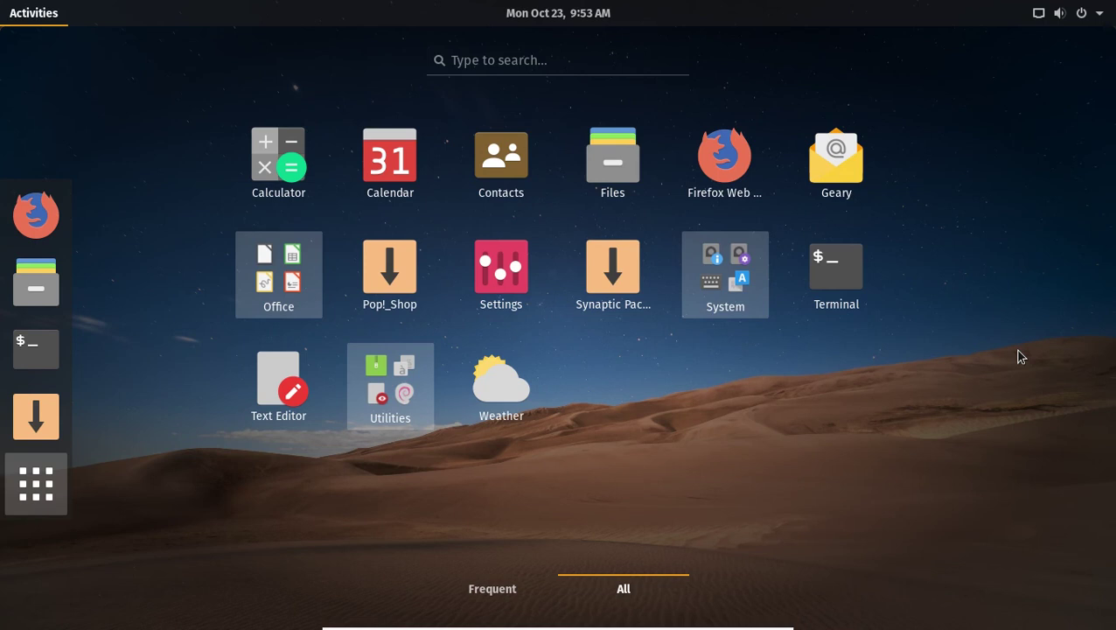
{"action": "key", "text": "Escape"}
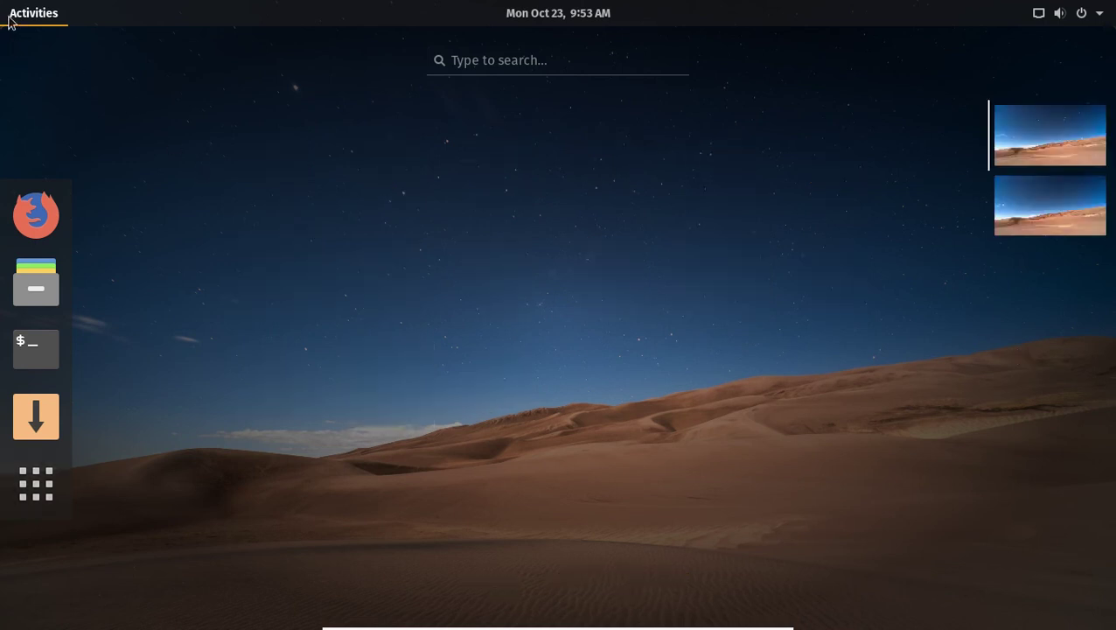
{"action": "left_click", "coordinate": [11, 19]}
{"action": "right_click", "coordinate": [394, 172]}
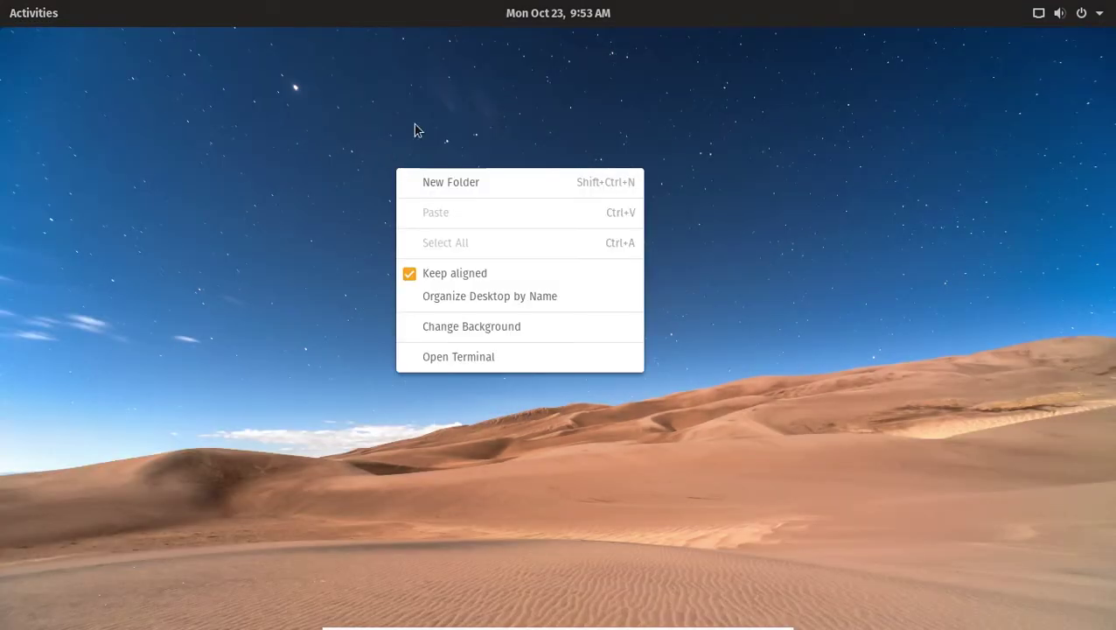
{"action": "left_click", "coordinate": [844, 119]}
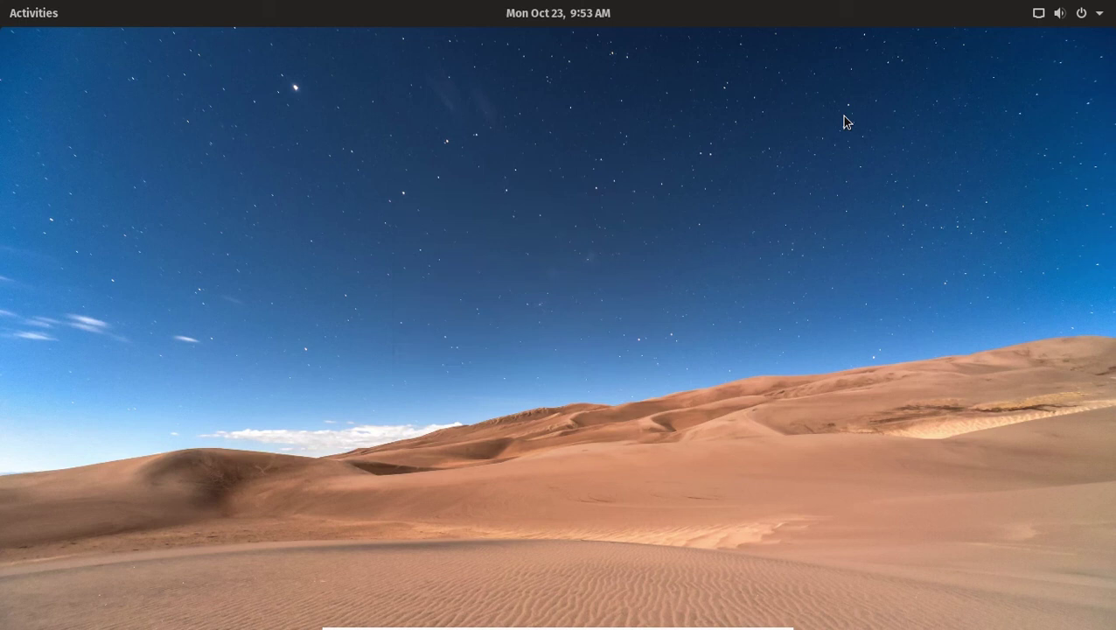
{"action": "right_click", "coordinate": [746, 187]}
{"action": "left_click", "coordinate": [540, 196]}
{"action": "key", "text": "super"}
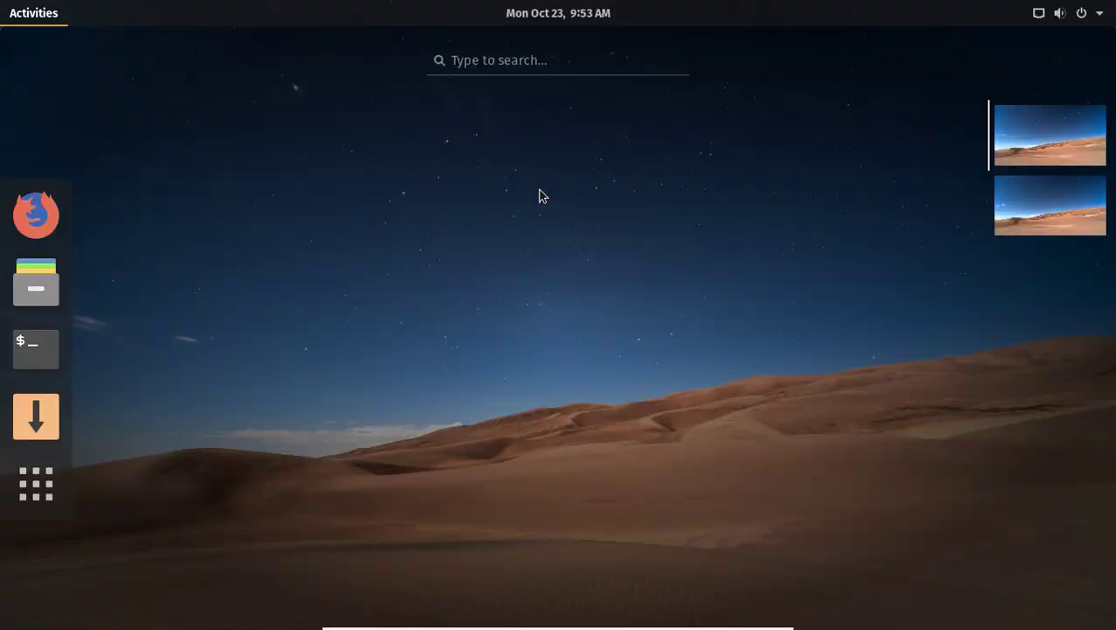
{"action": "key", "text": "super"}
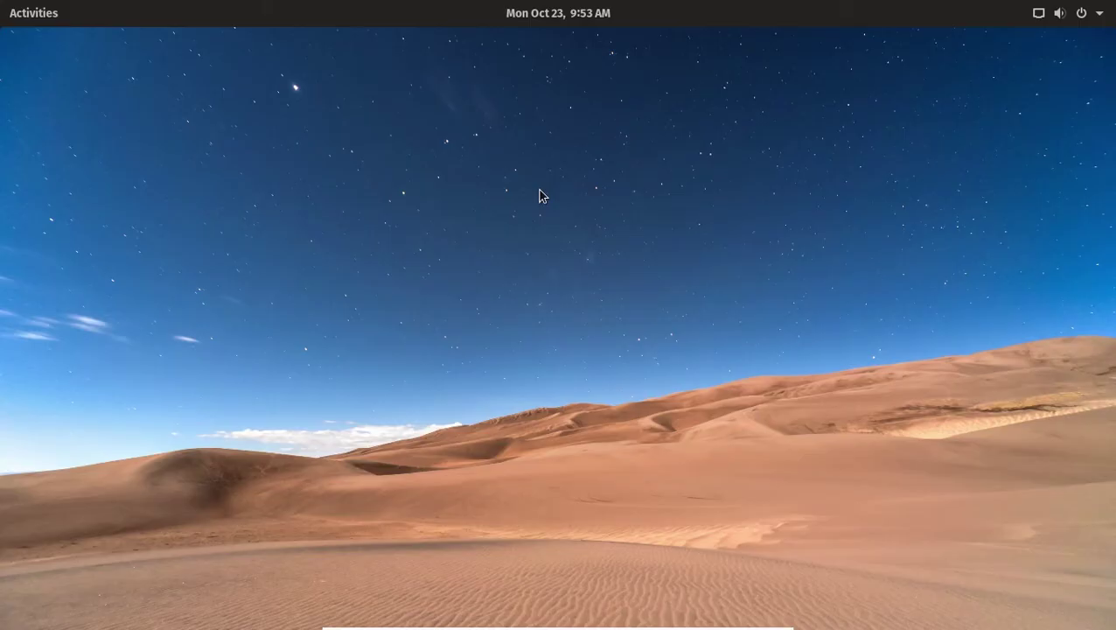
{"action": "key", "text": "super"}
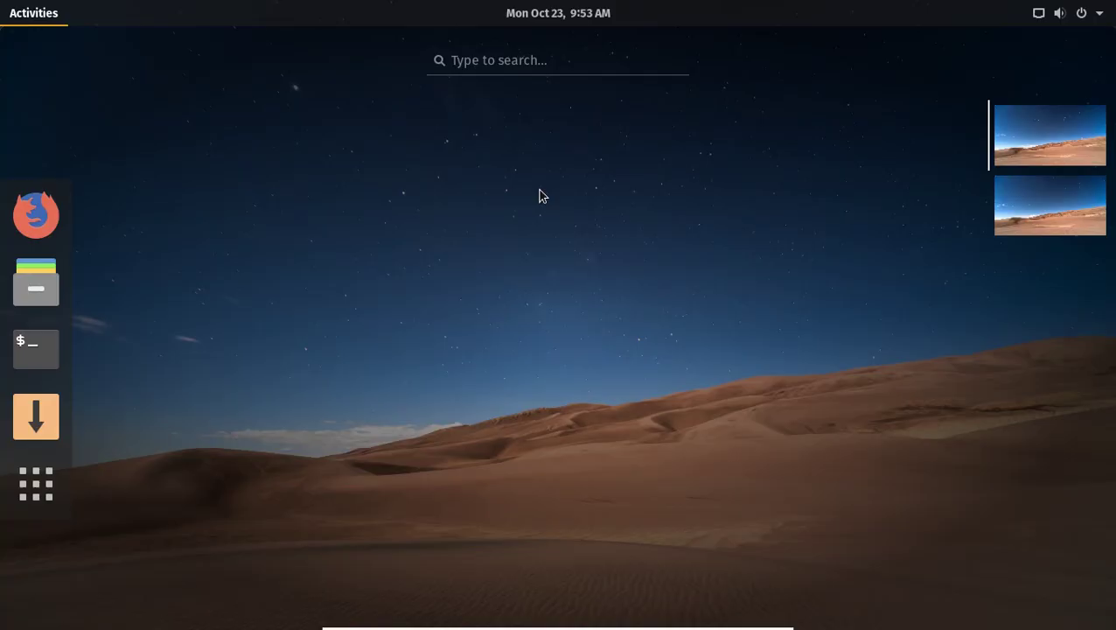
{"action": "key", "text": "super"}
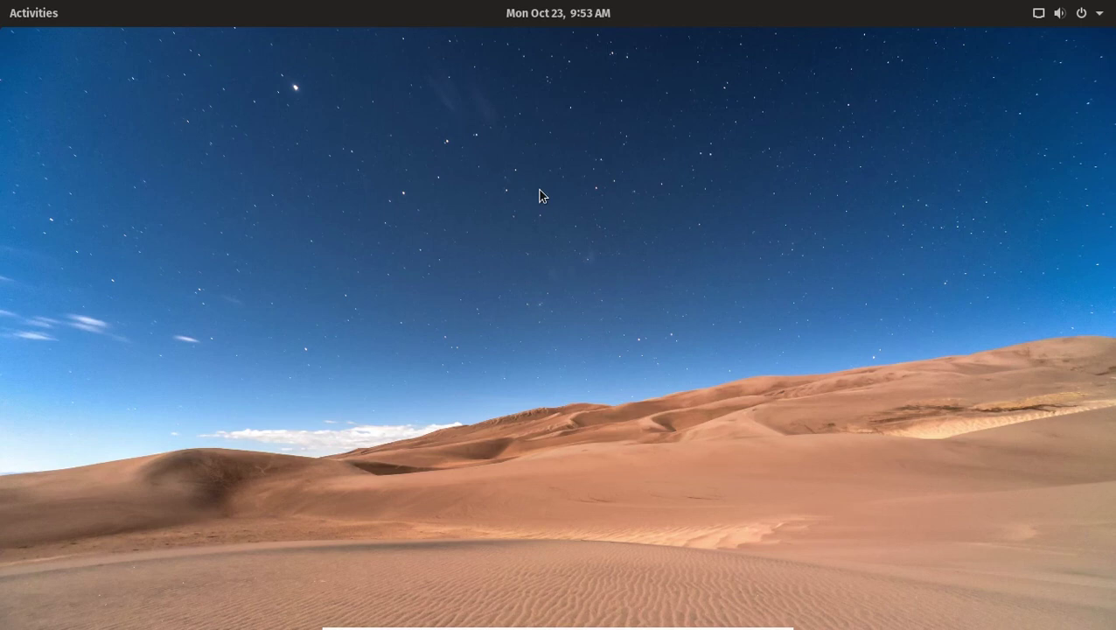
{"action": "key", "text": "super"}
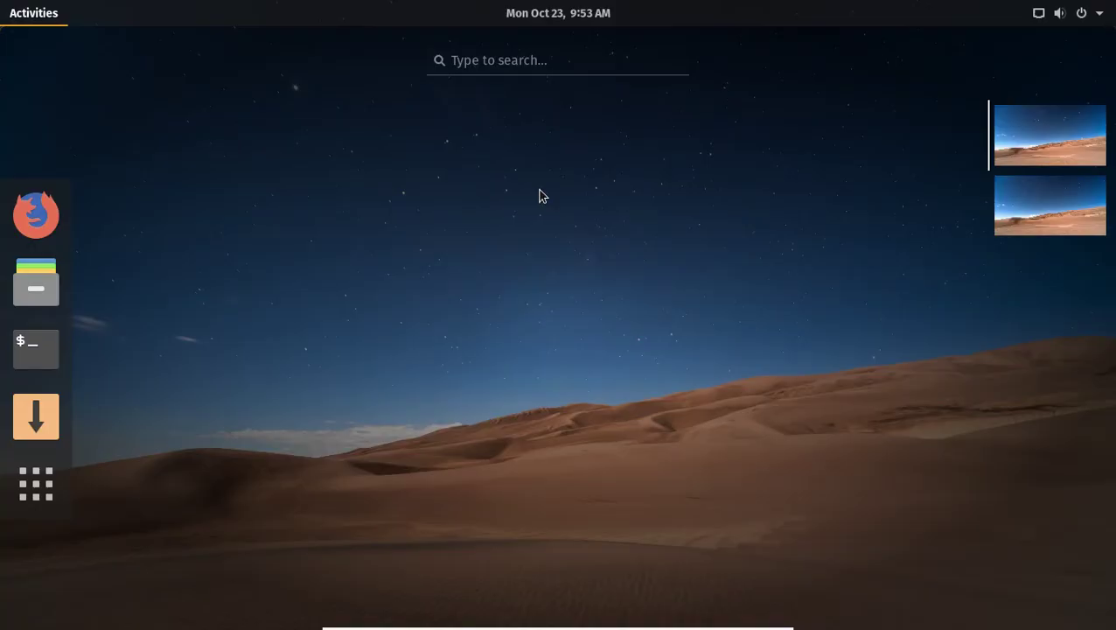
{"action": "key", "text": "super"}
{"action": "key", "text": "super"}
{"action": "key", "text": "super"}
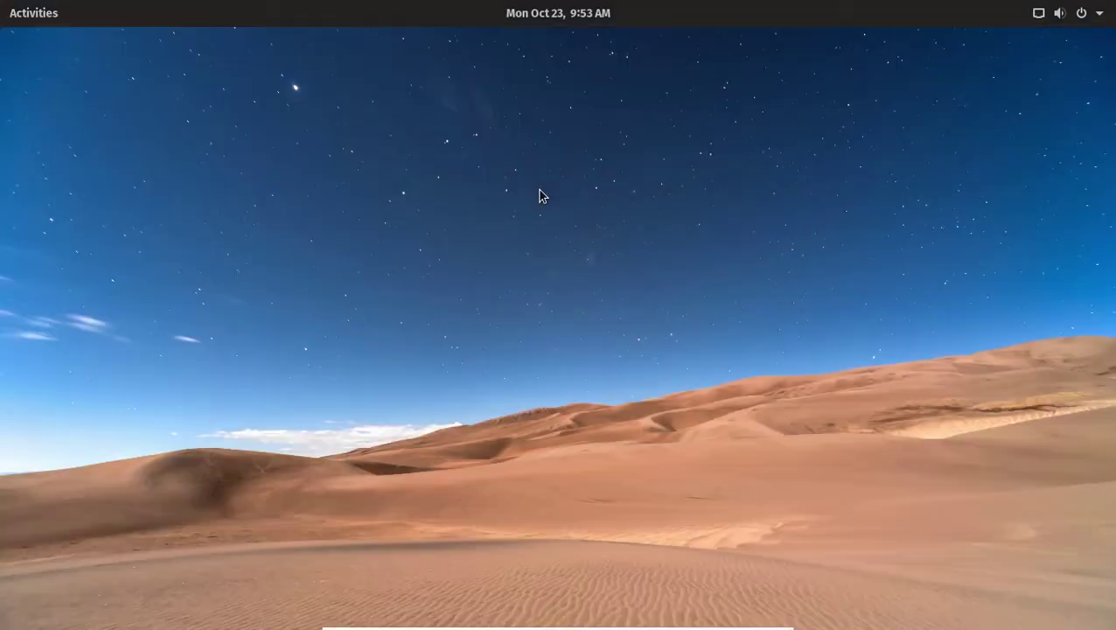
{"action": "key", "text": "super"}
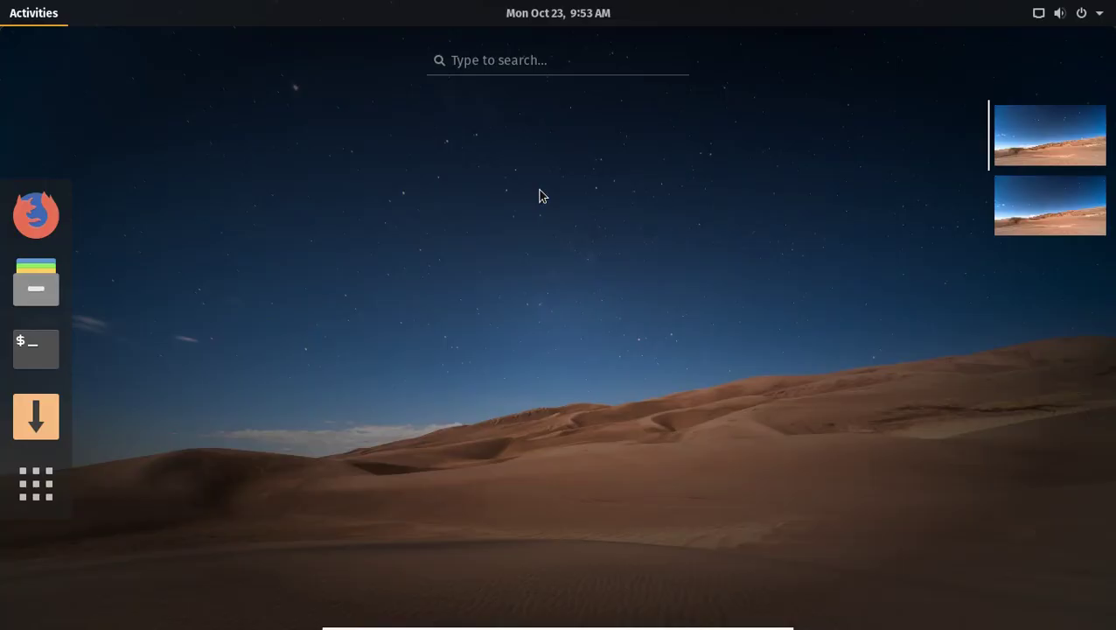
{"action": "key", "text": "super"}
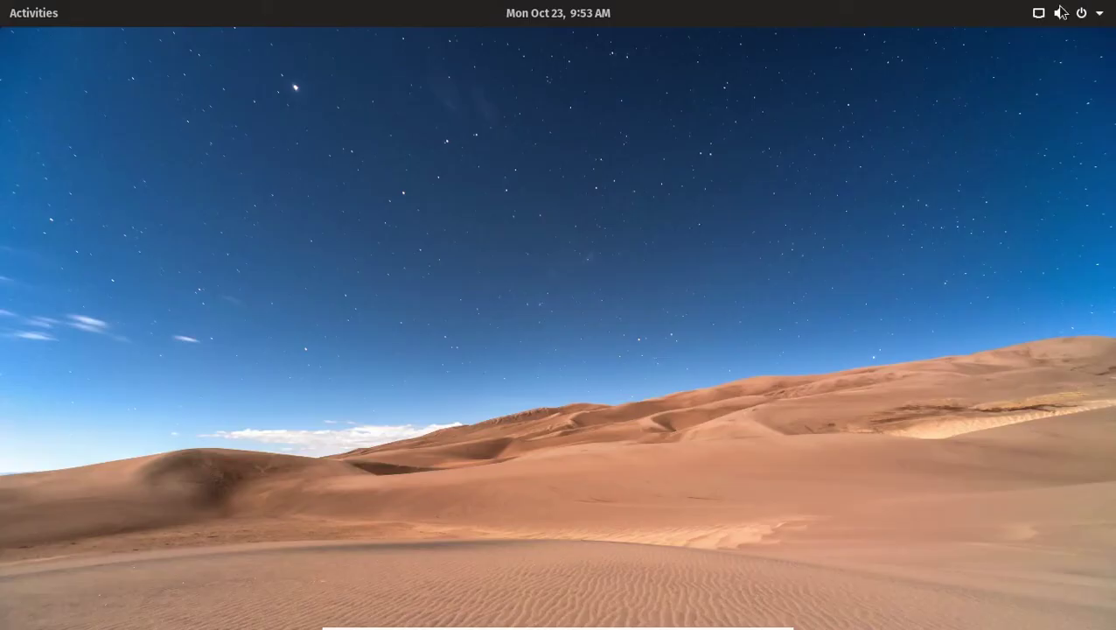
{"action": "left_click", "coordinate": [1059, 13]}
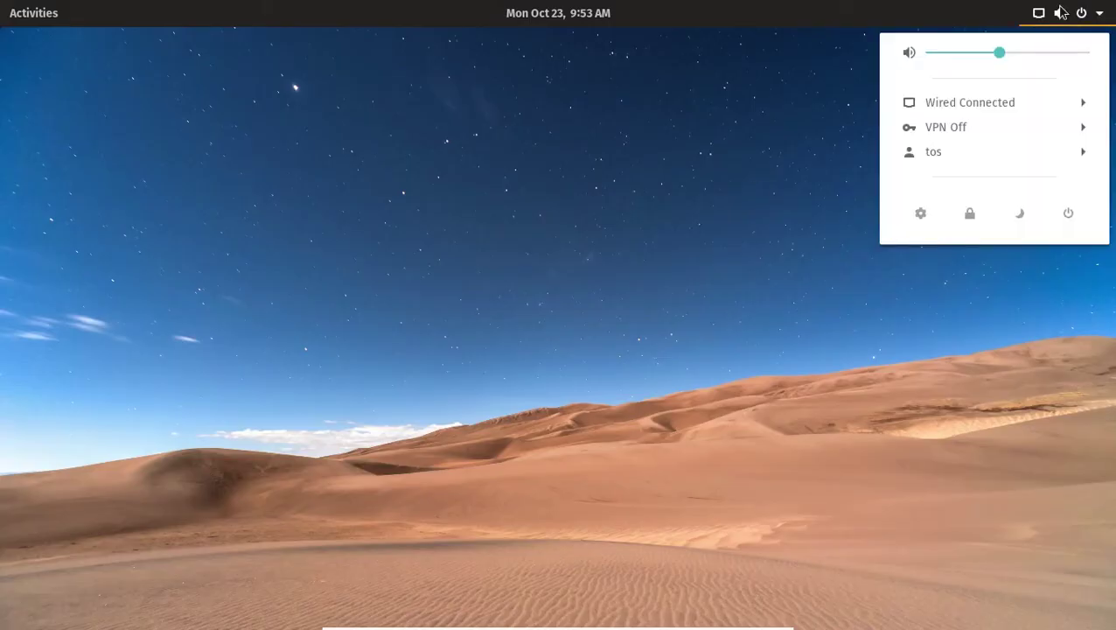
{"action": "left_click", "coordinate": [664, 142]}
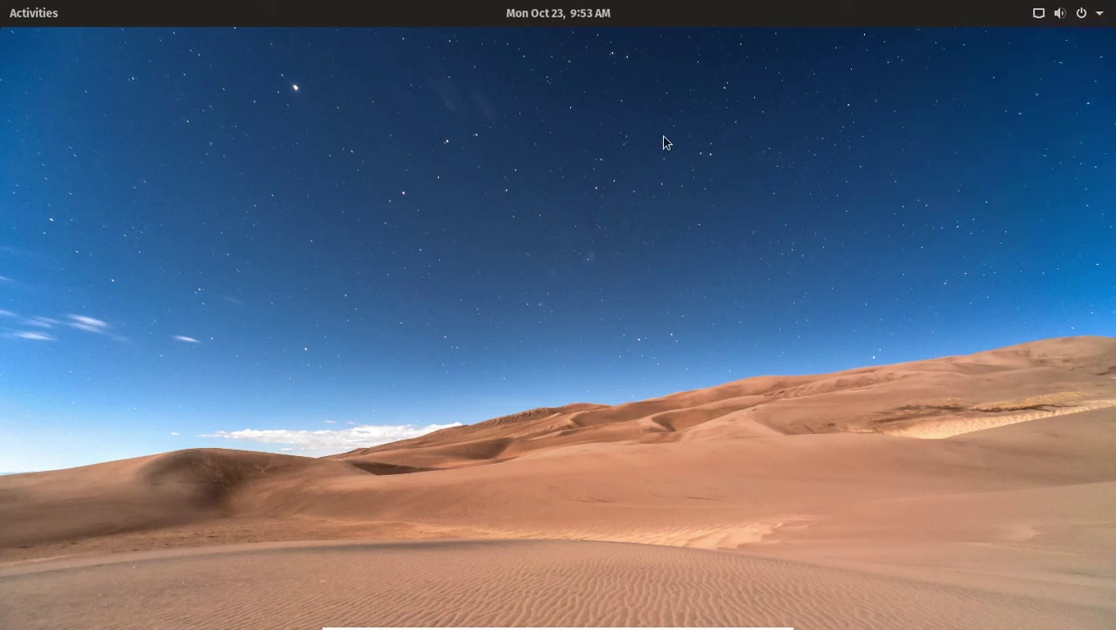